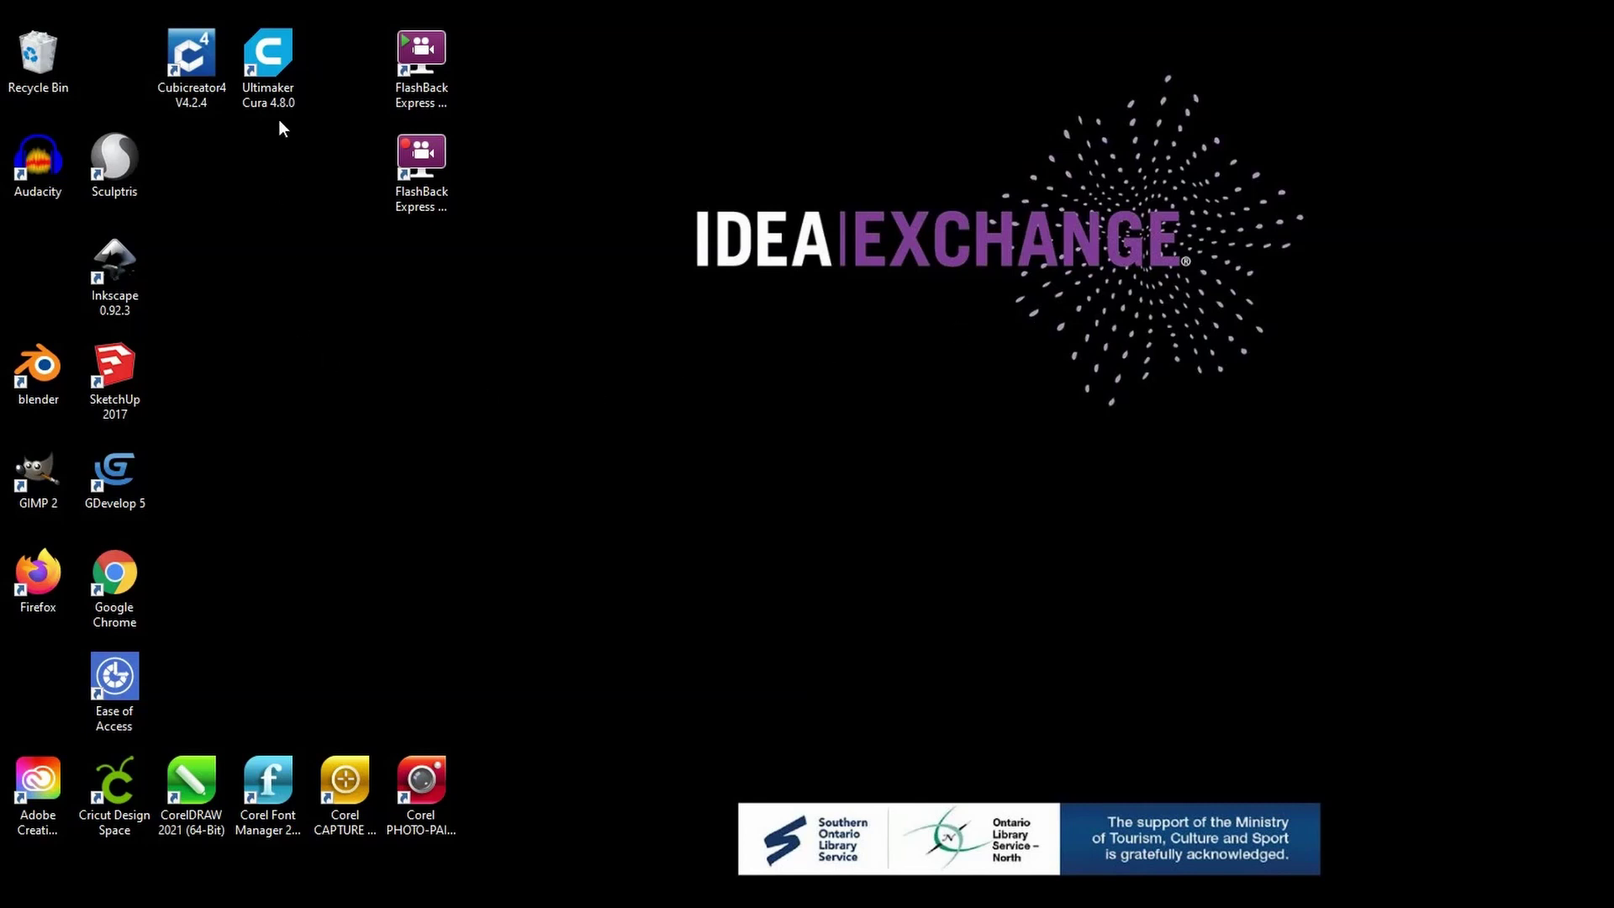
Step: Launch Ultimaker Cura and maximize its window over the empty Ultimaker S5 plate
double_click(284, 64)
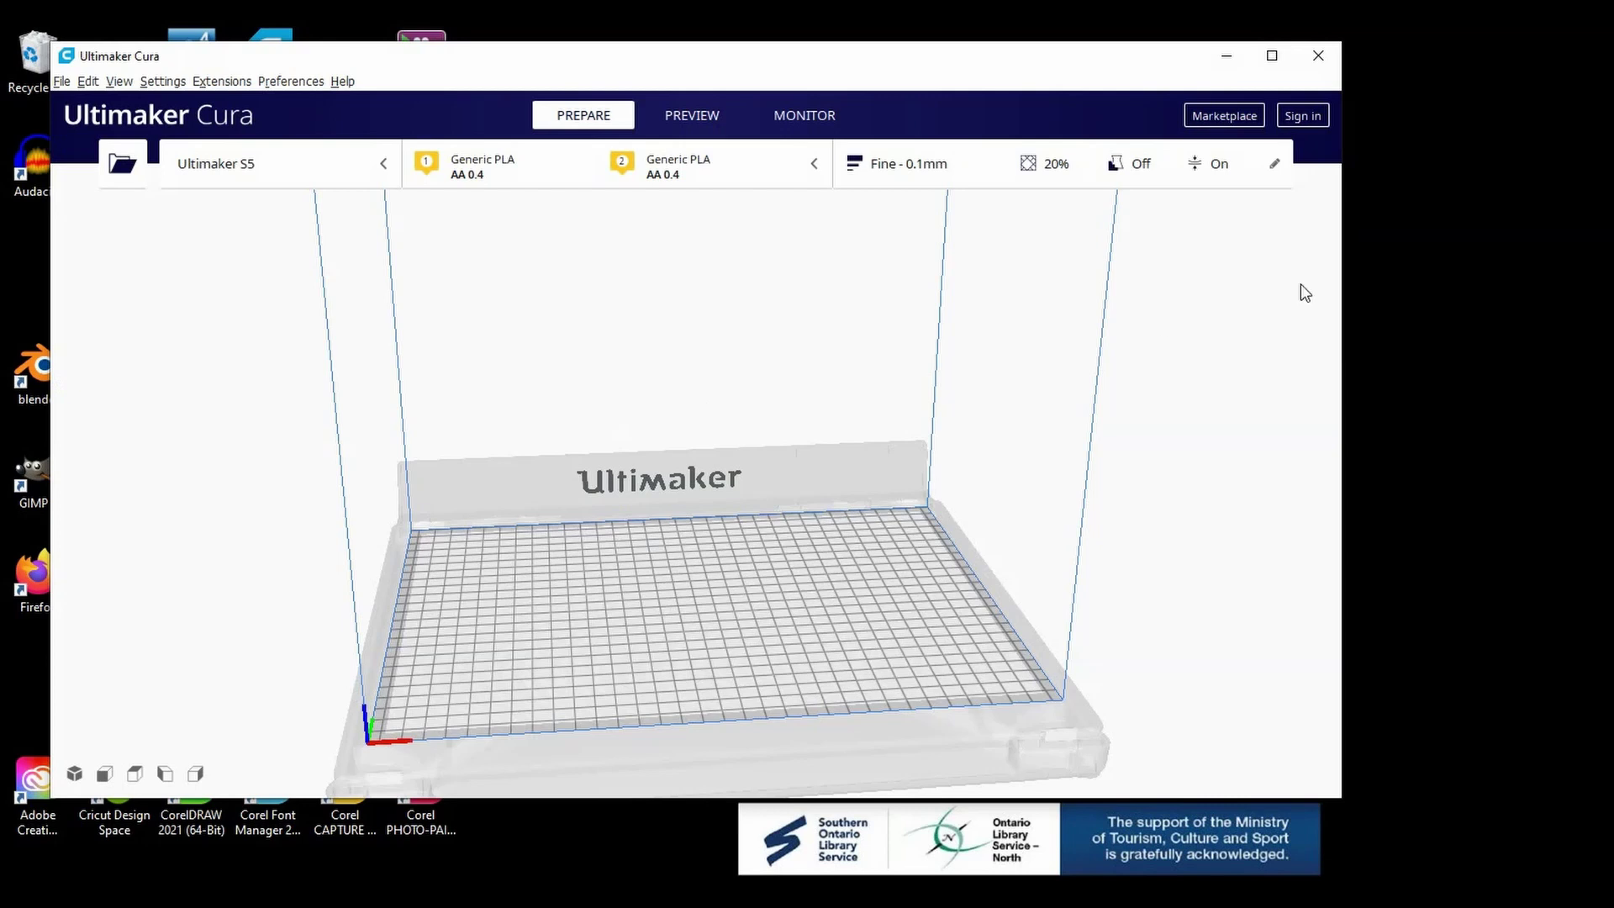
left_click(1273, 57)
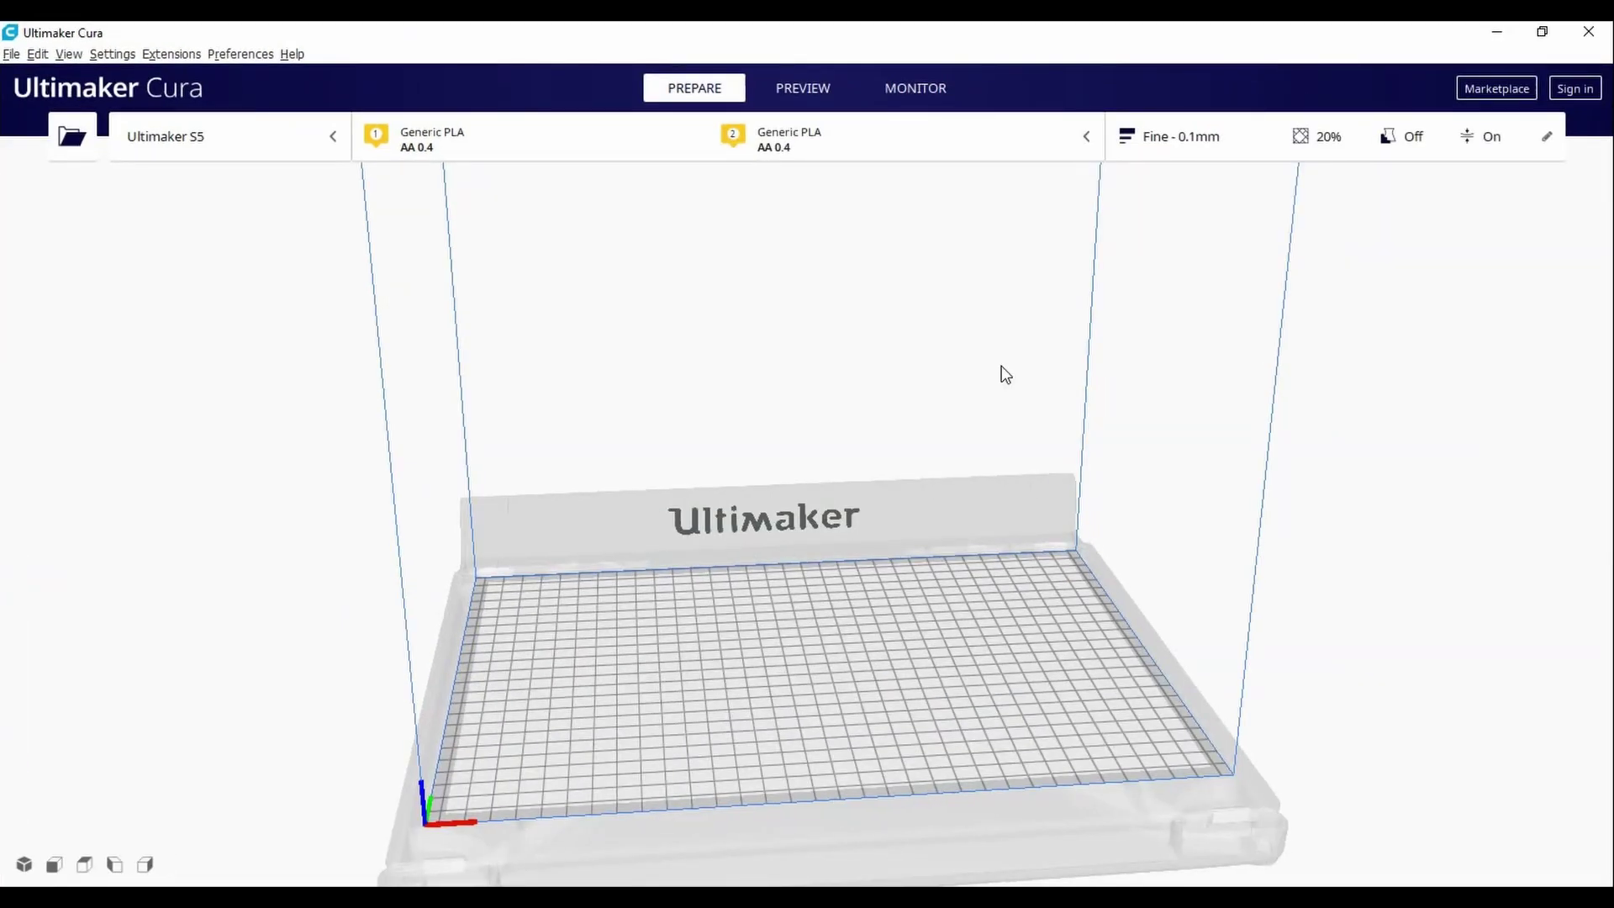
Step: Open Door_Stop.stl from Downloads, placing the 53 x 60 x 15 mm model on the plate
left_click(73, 136)
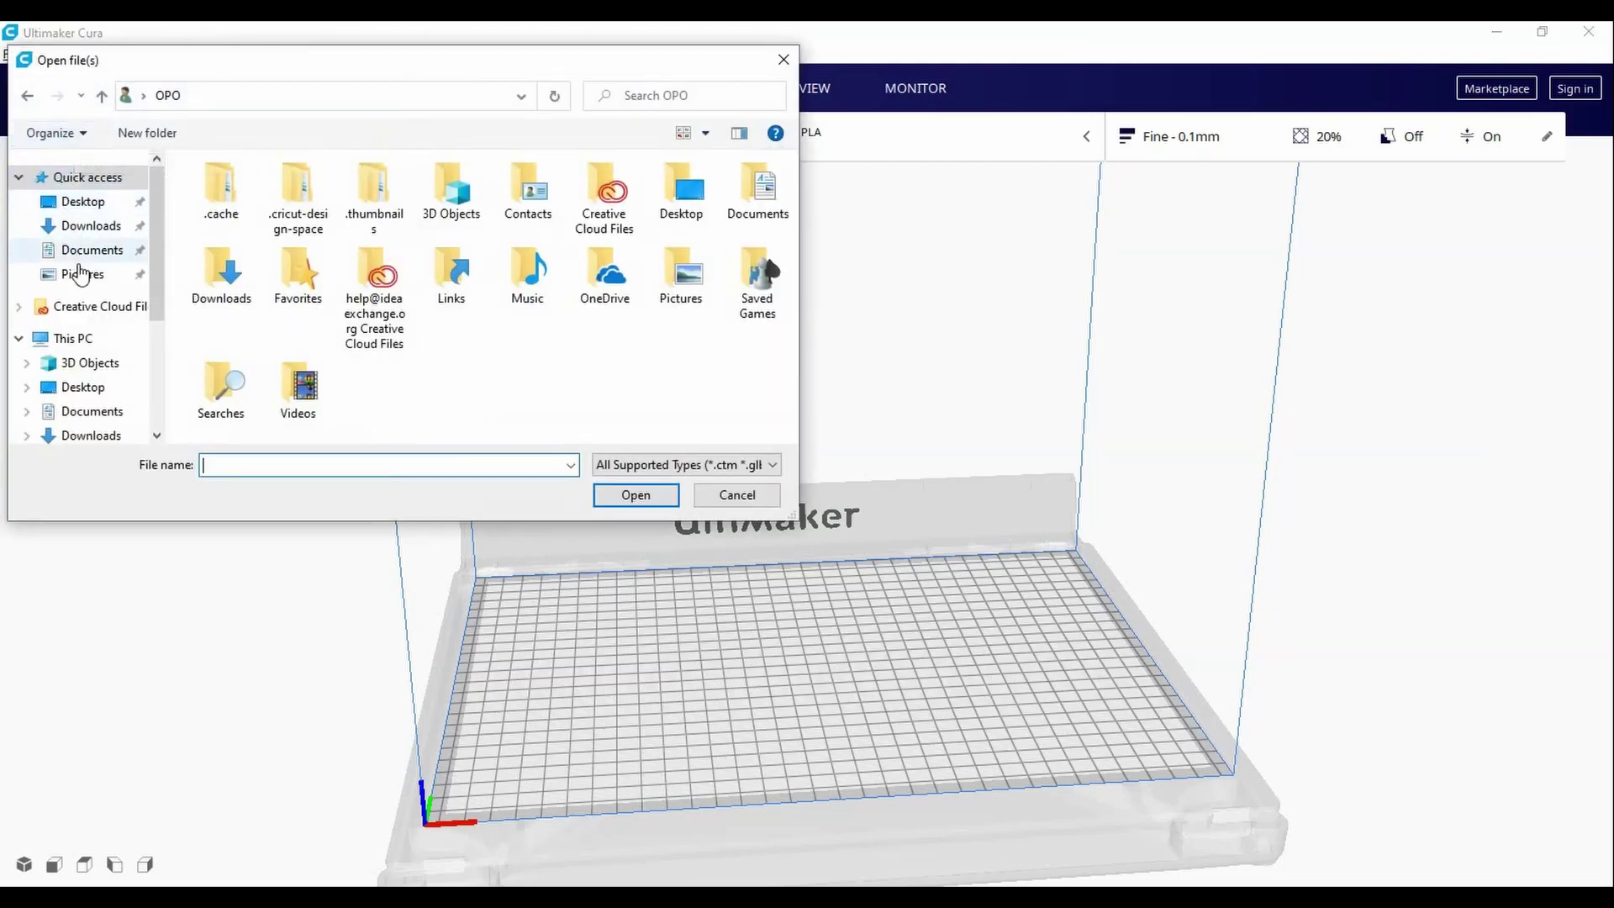
left_click(91, 436)
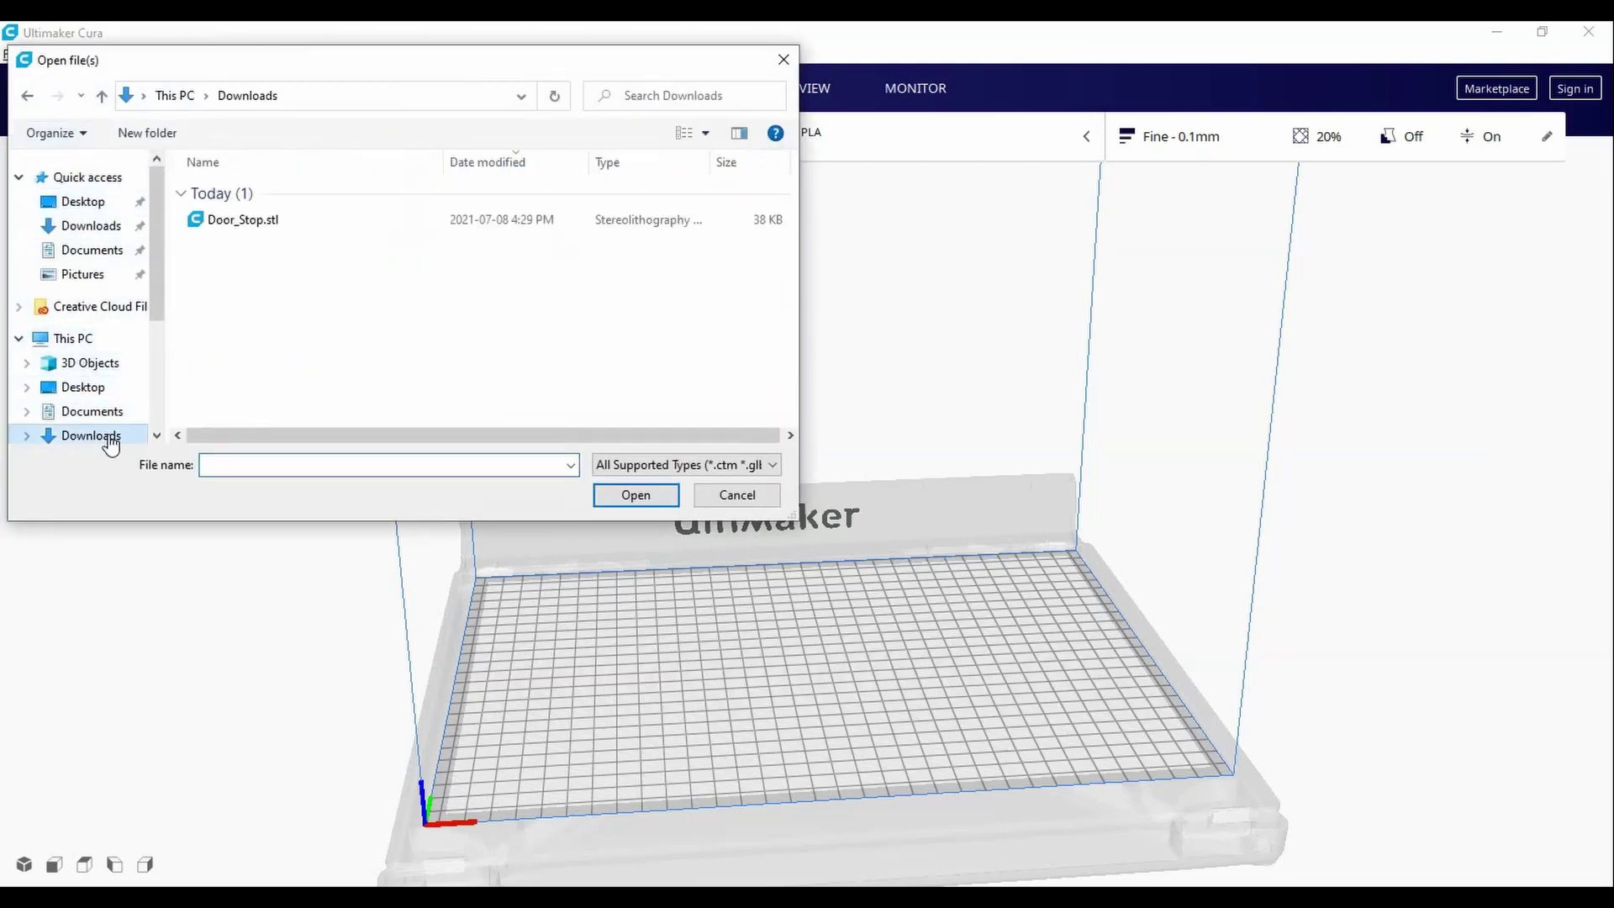
left_click(304, 225)
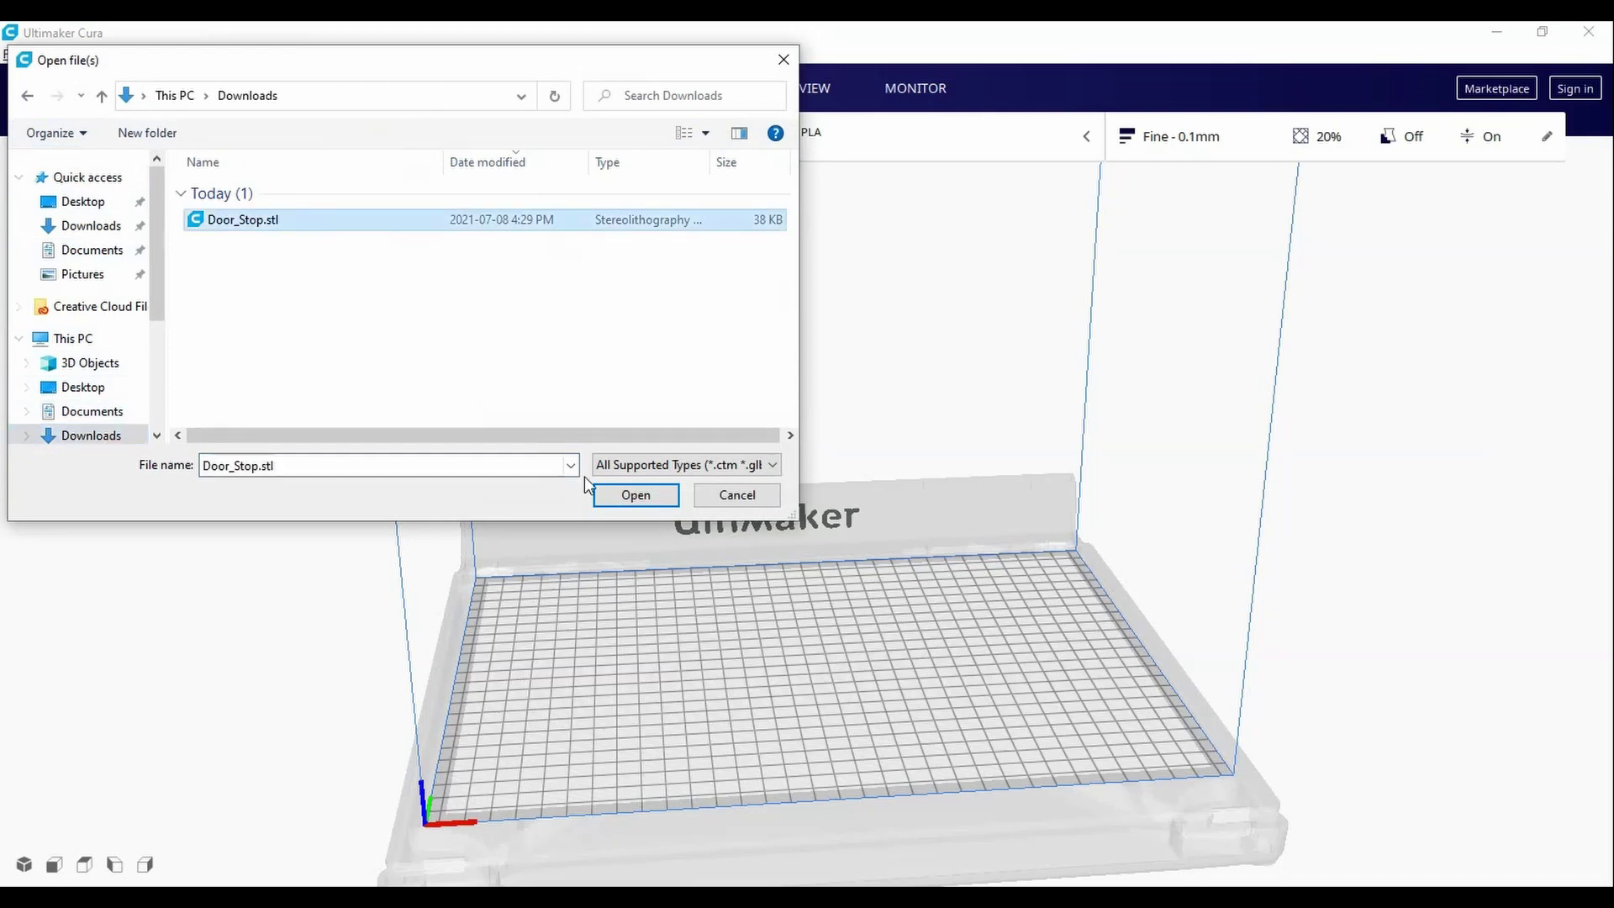
left_click(633, 494)
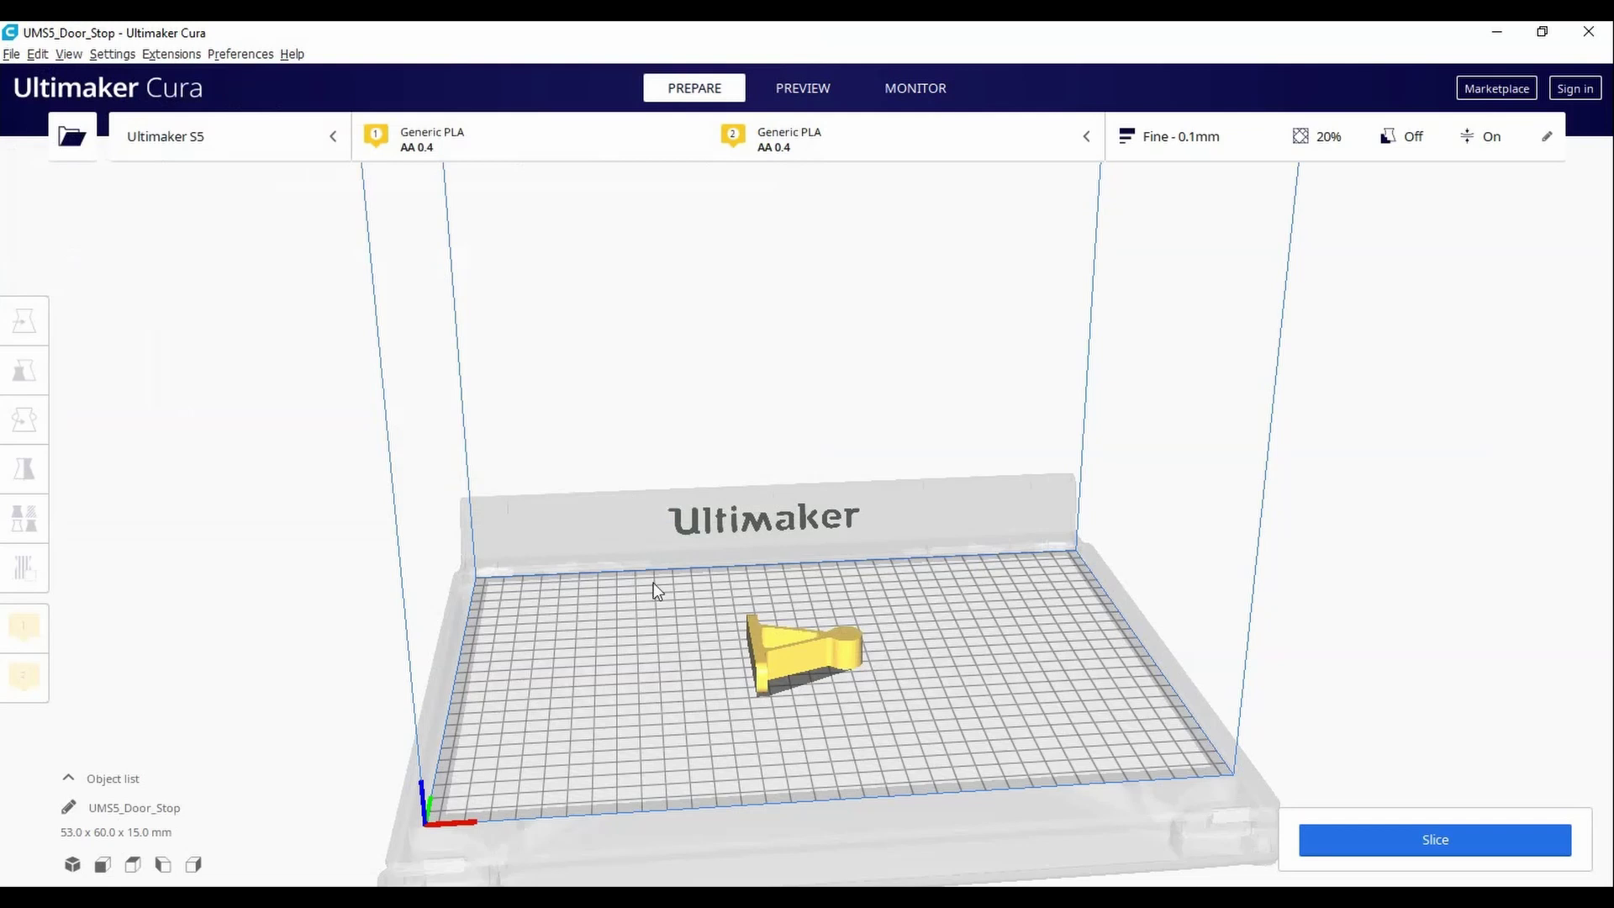
Step: Move the door stop to X 68.2262, Y -22.0616 mm, keeping it on the plate
right_click_drag(684, 745, 473, 493)
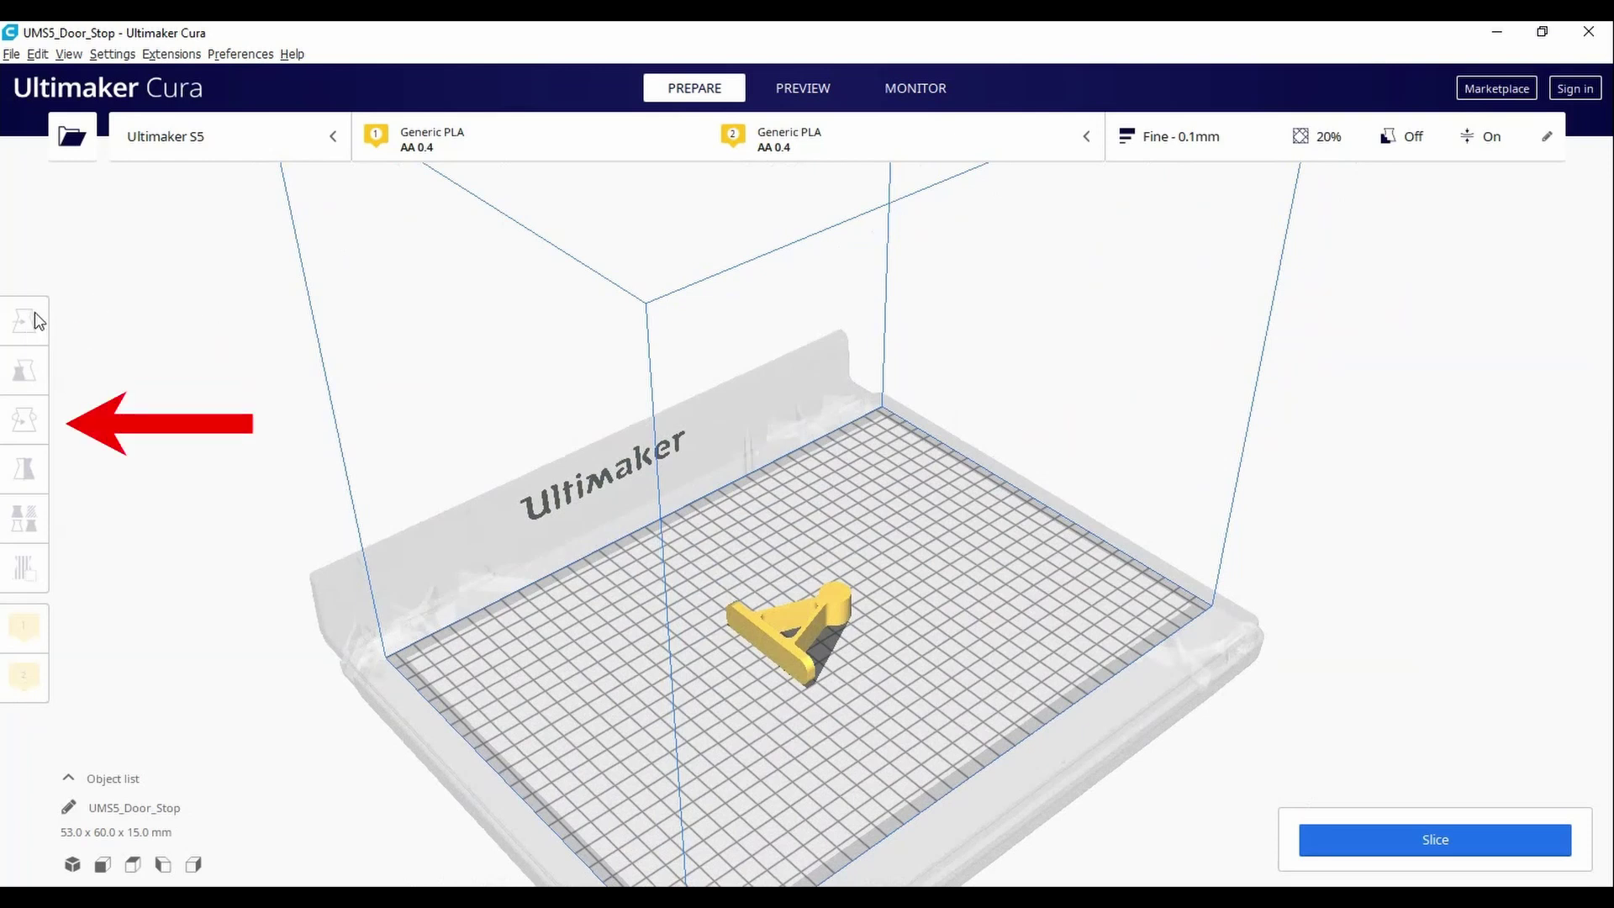
left_click(795, 614)
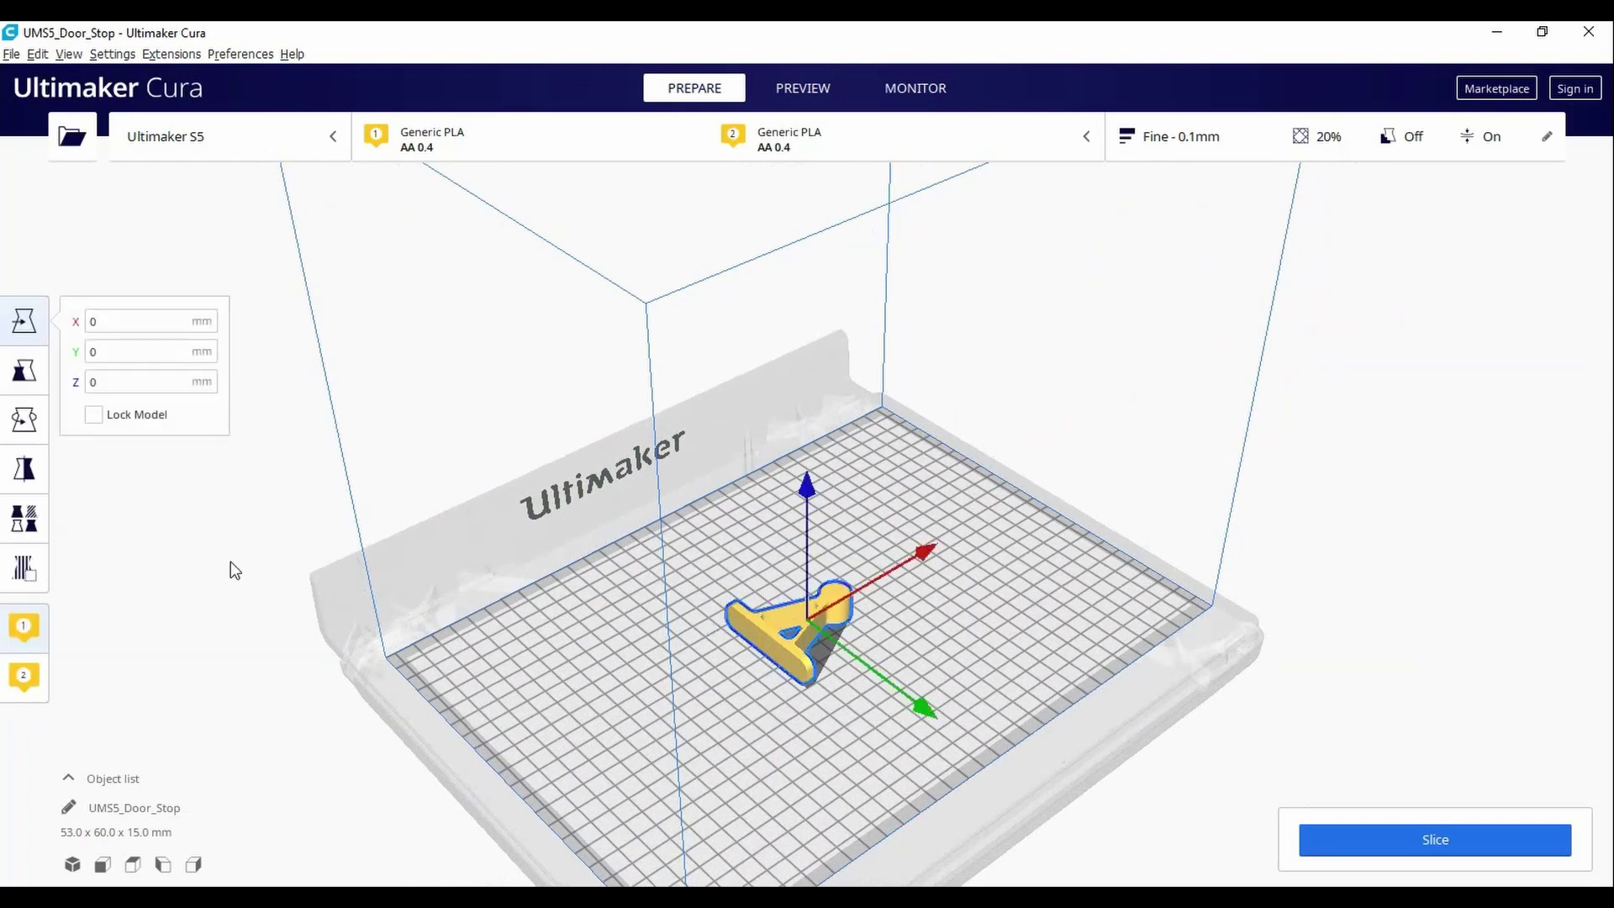
left_click_drag(790, 630, 866, 546)
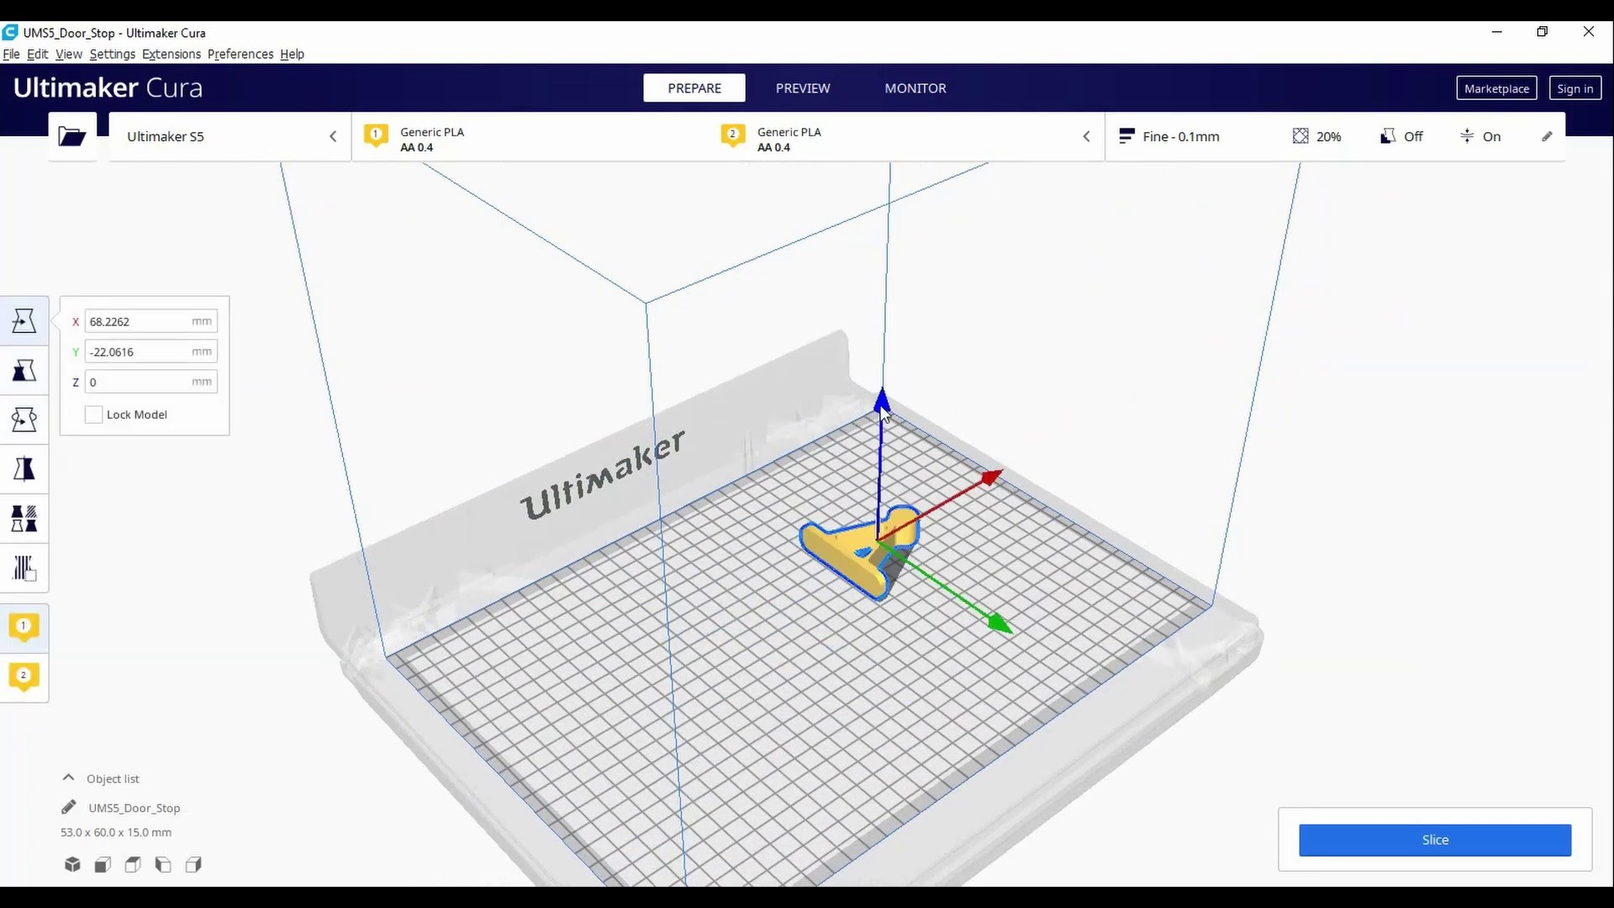
left_click_drag(882, 421, 889, 334)
mouse_move(849, 555)
left_mouse_down()
mouse_move(820, 627)
mouse_move(910, 698)
mouse_move(684, 640)
mouse_move(826, 603)
mouse_move(867, 570)
left_mouse_up()
Step: Scale the door stop up uniformly to 148.49% with the Scale tool
key("s")
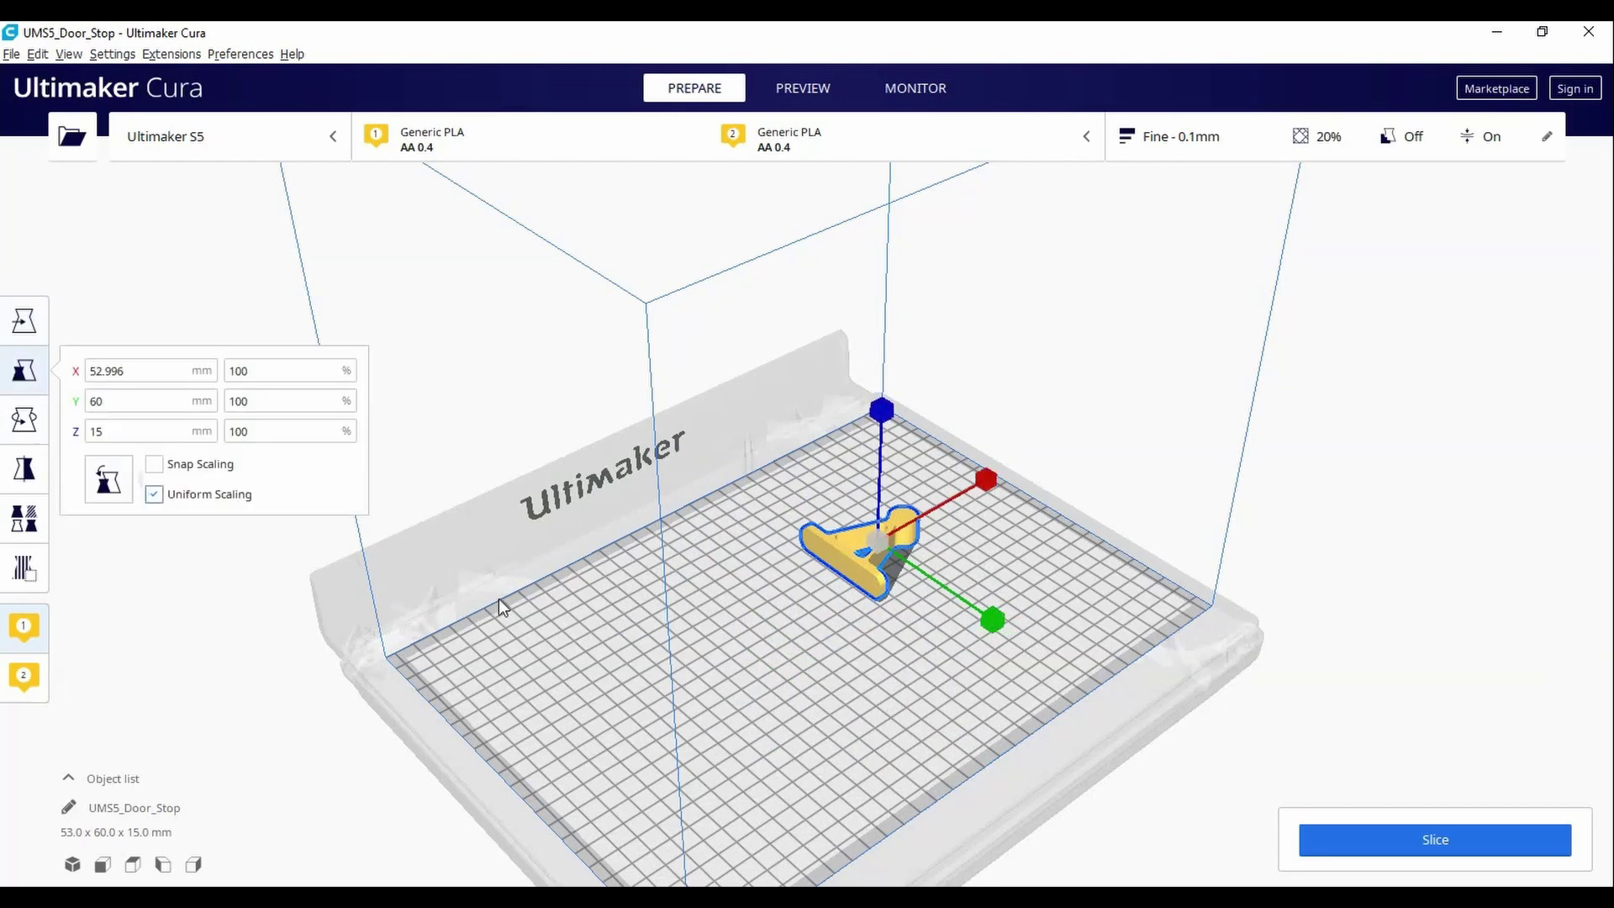
left_click_drag(996, 484, 953, 504)
left_click_drag(996, 614, 846, 530)
left_click_drag(128, 371, 87, 370)
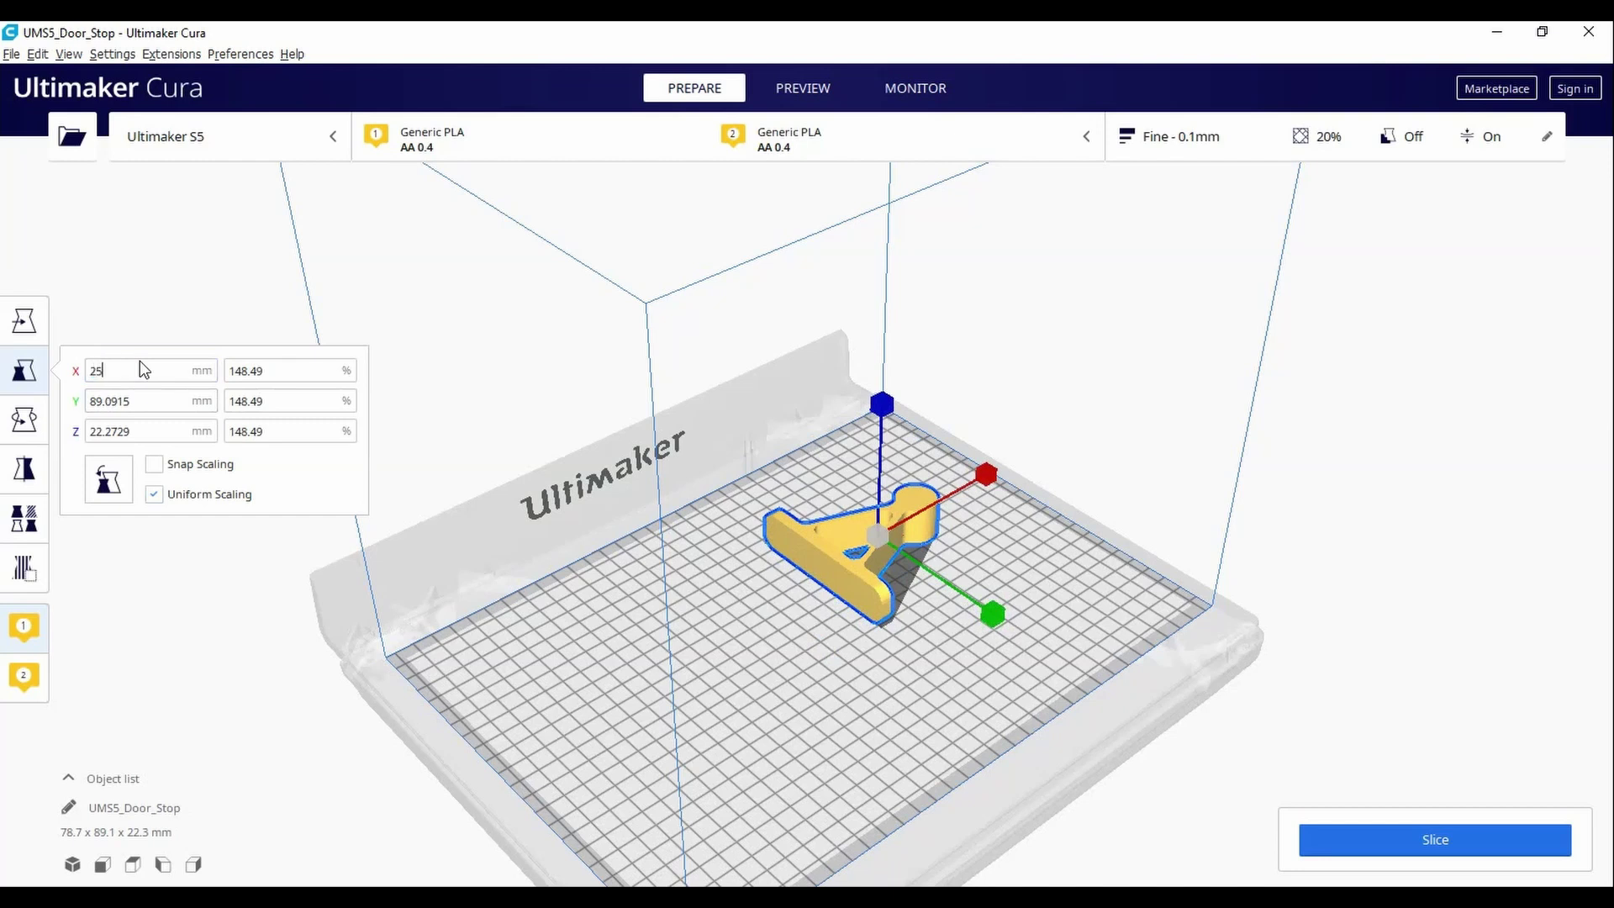
Step: Undo a 25 mm width and a 383.9% enlargement, keeping uniform 148.49% scaling (78.7 x 89.1 x 22.3 mm)
type("25")
key("Return")
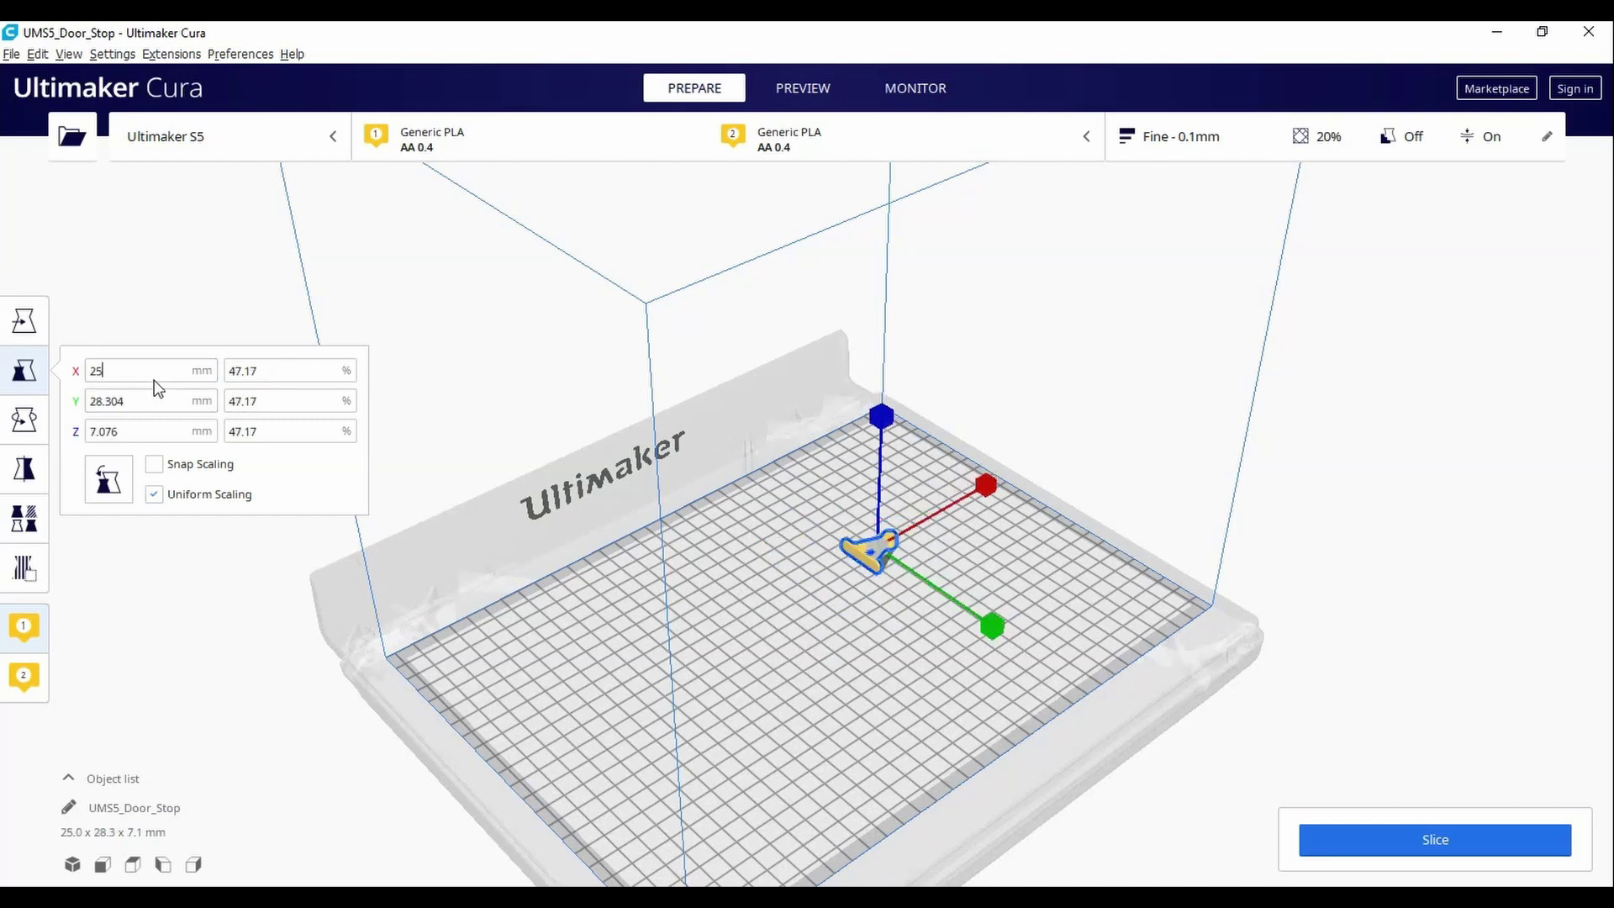
key("ctrl+z")
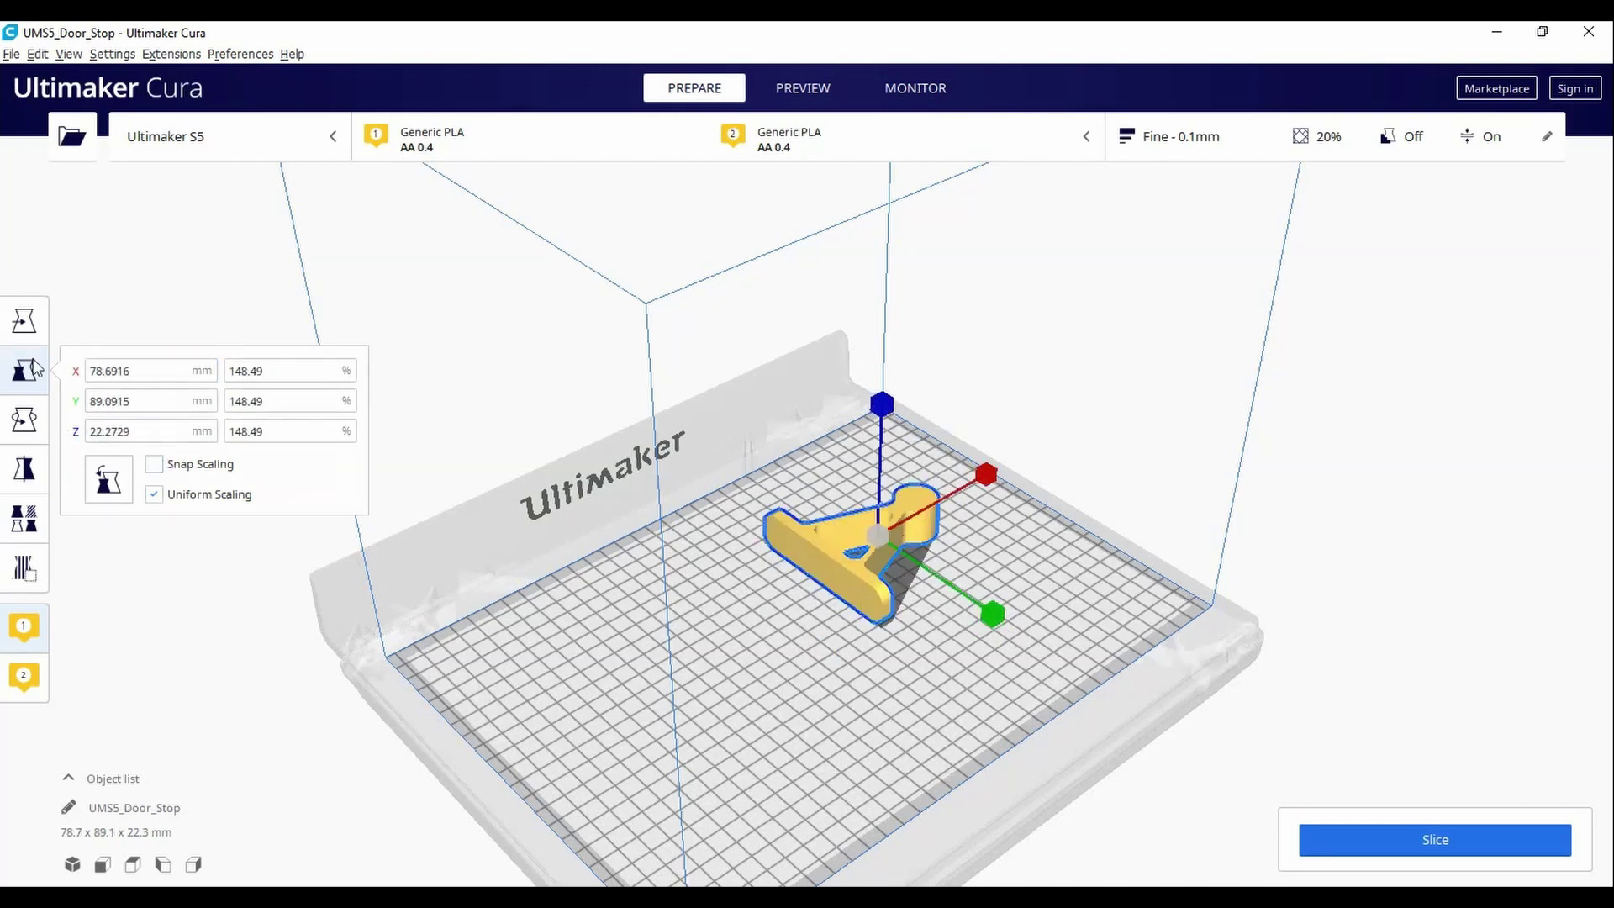
left_click(155, 495)
left_click_drag(992, 613, 1042, 645)
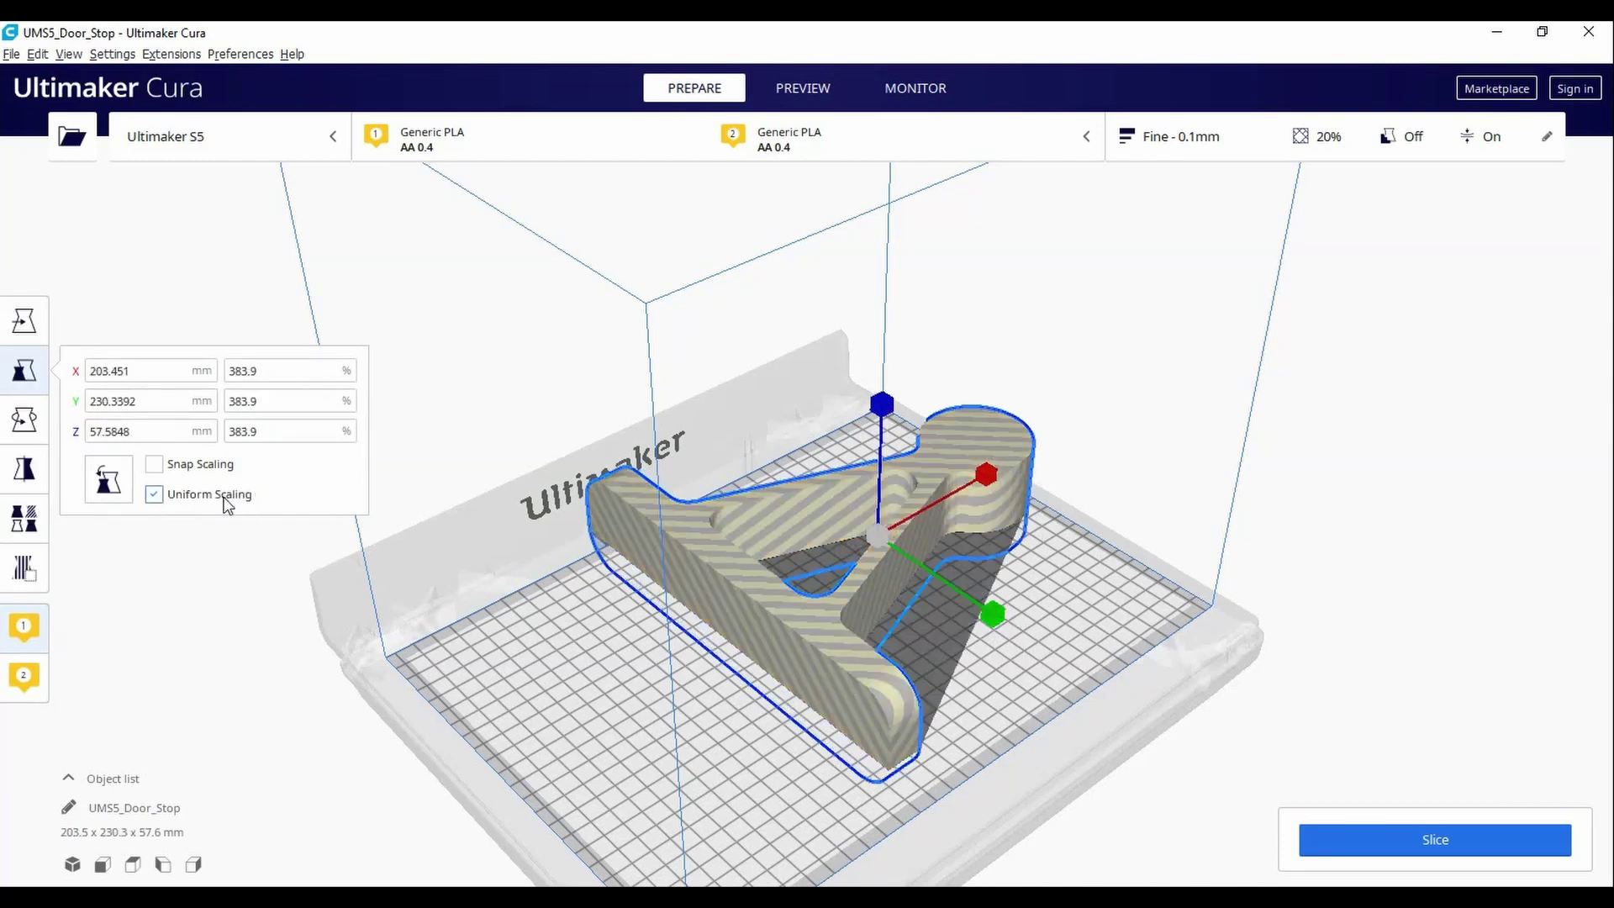
key("ctrl+z")
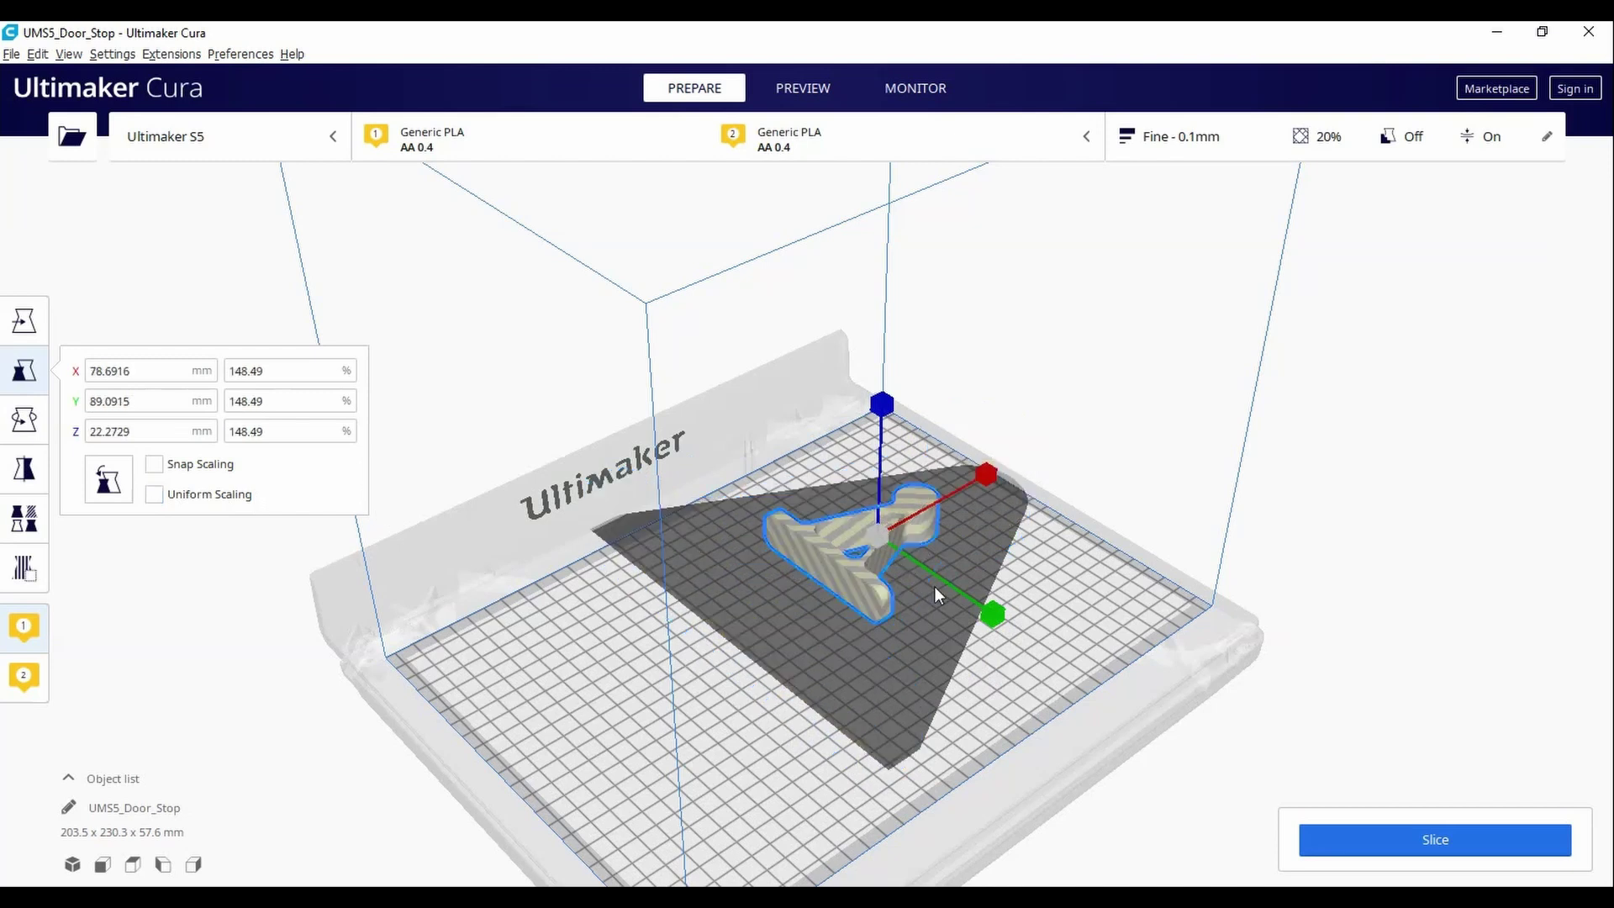
Step: Rotate the door stop upright so it measures 22.3 x 89.1 x 78.7 mm
left_click(1002, 562)
left_click(882, 583)
left_click(25, 419)
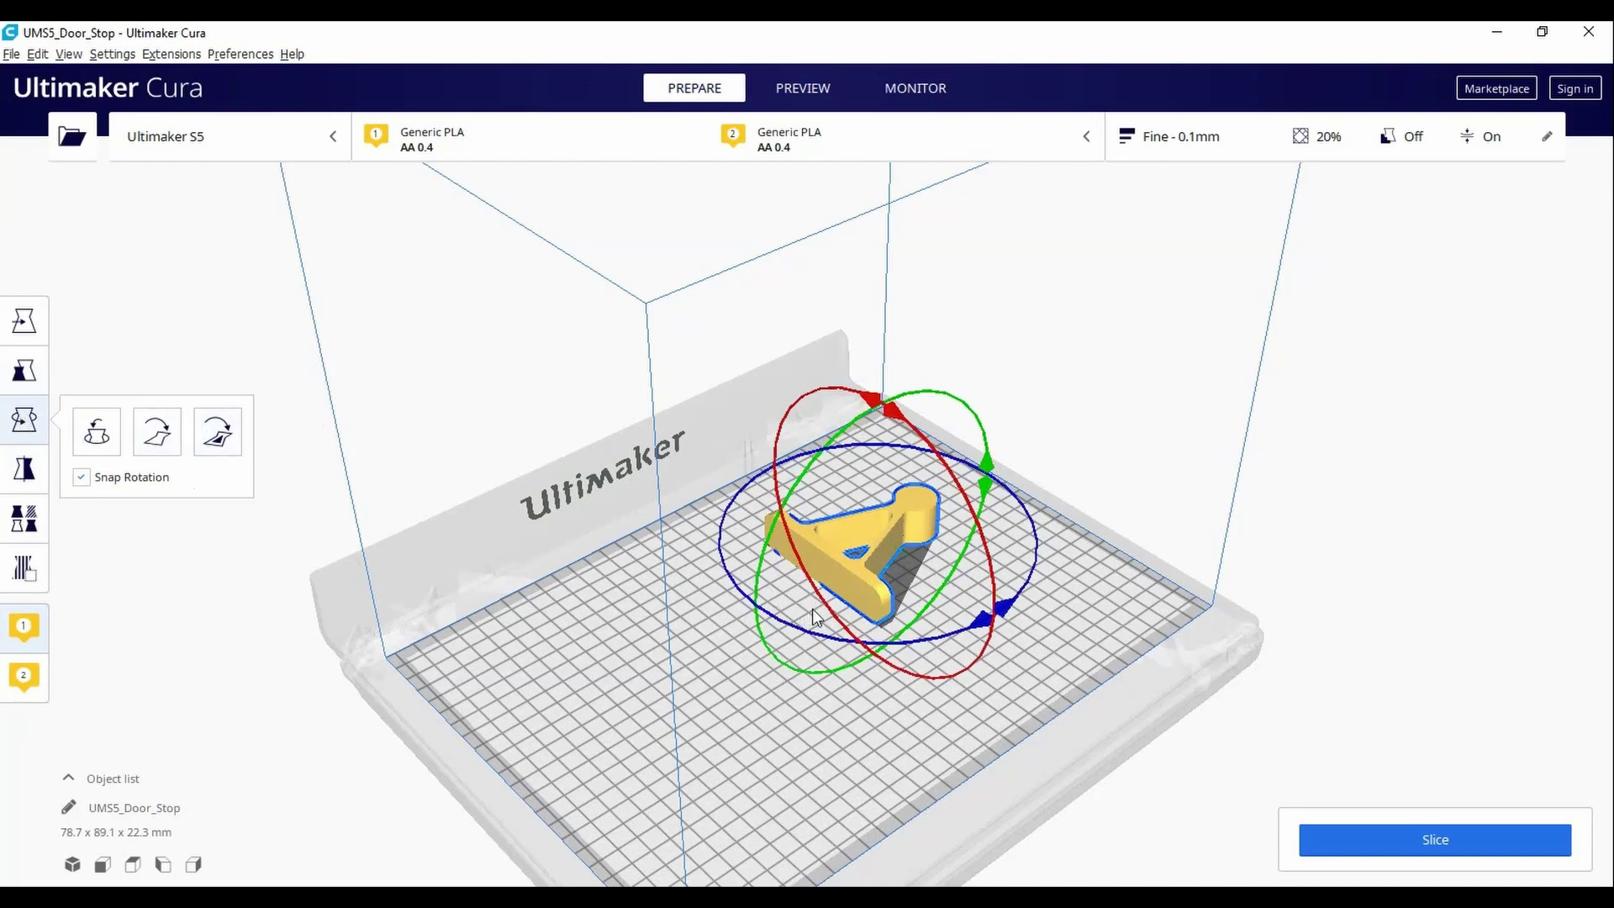
left_click_drag(779, 645, 942, 588)
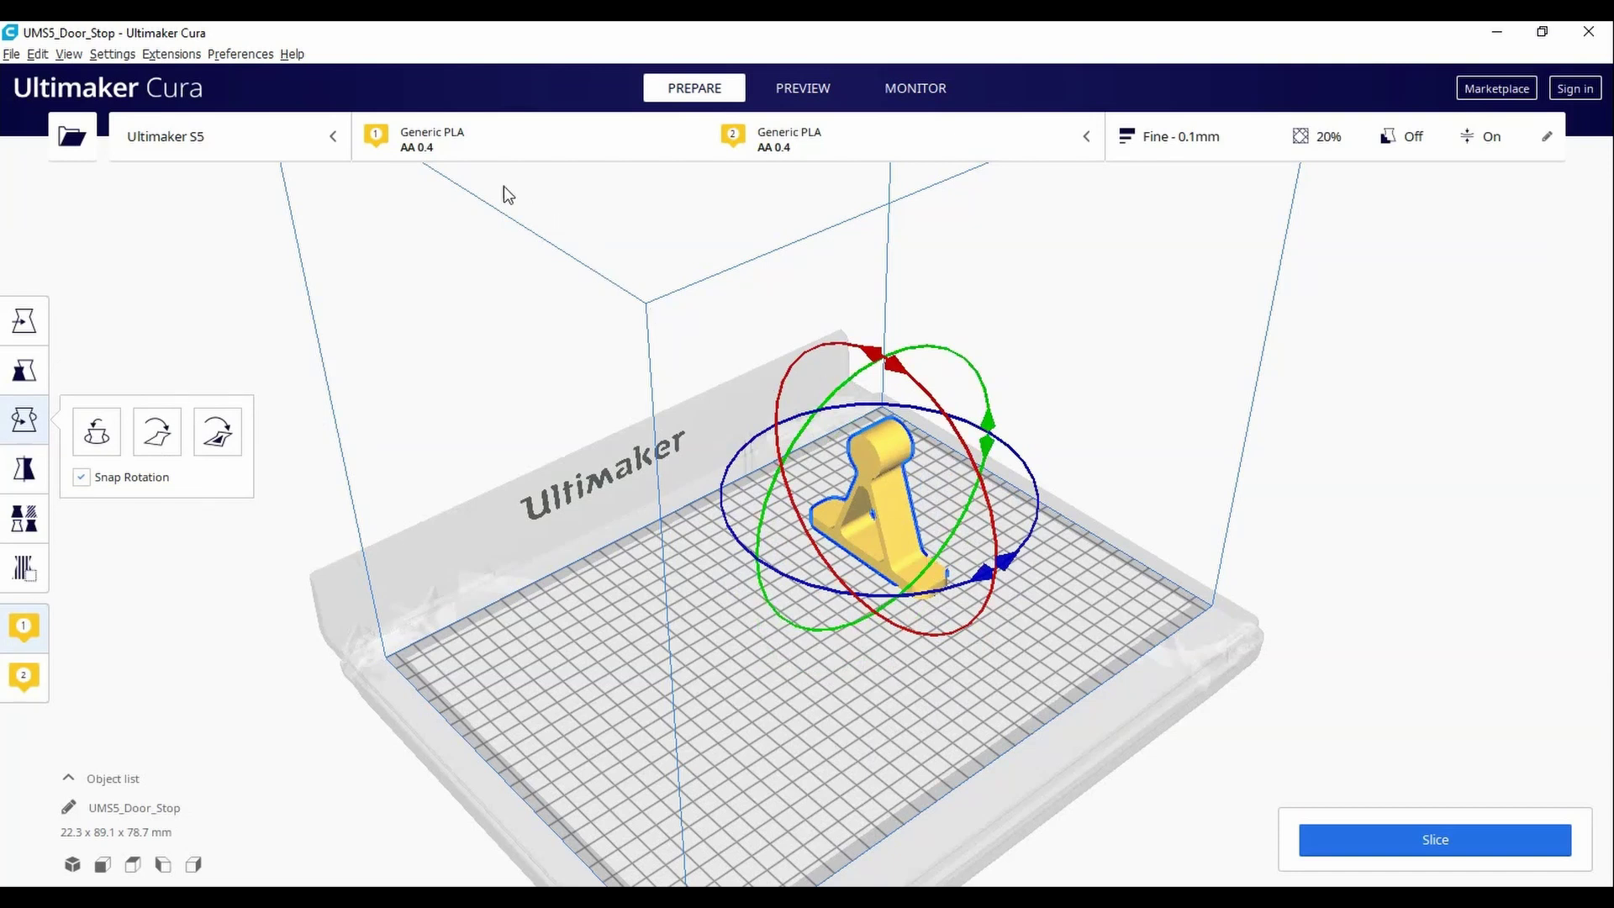
Step: Show the extruder configuration, checking extruder 2 and then extruder 1 (PLA, AA 0.4)
left_click(479, 144)
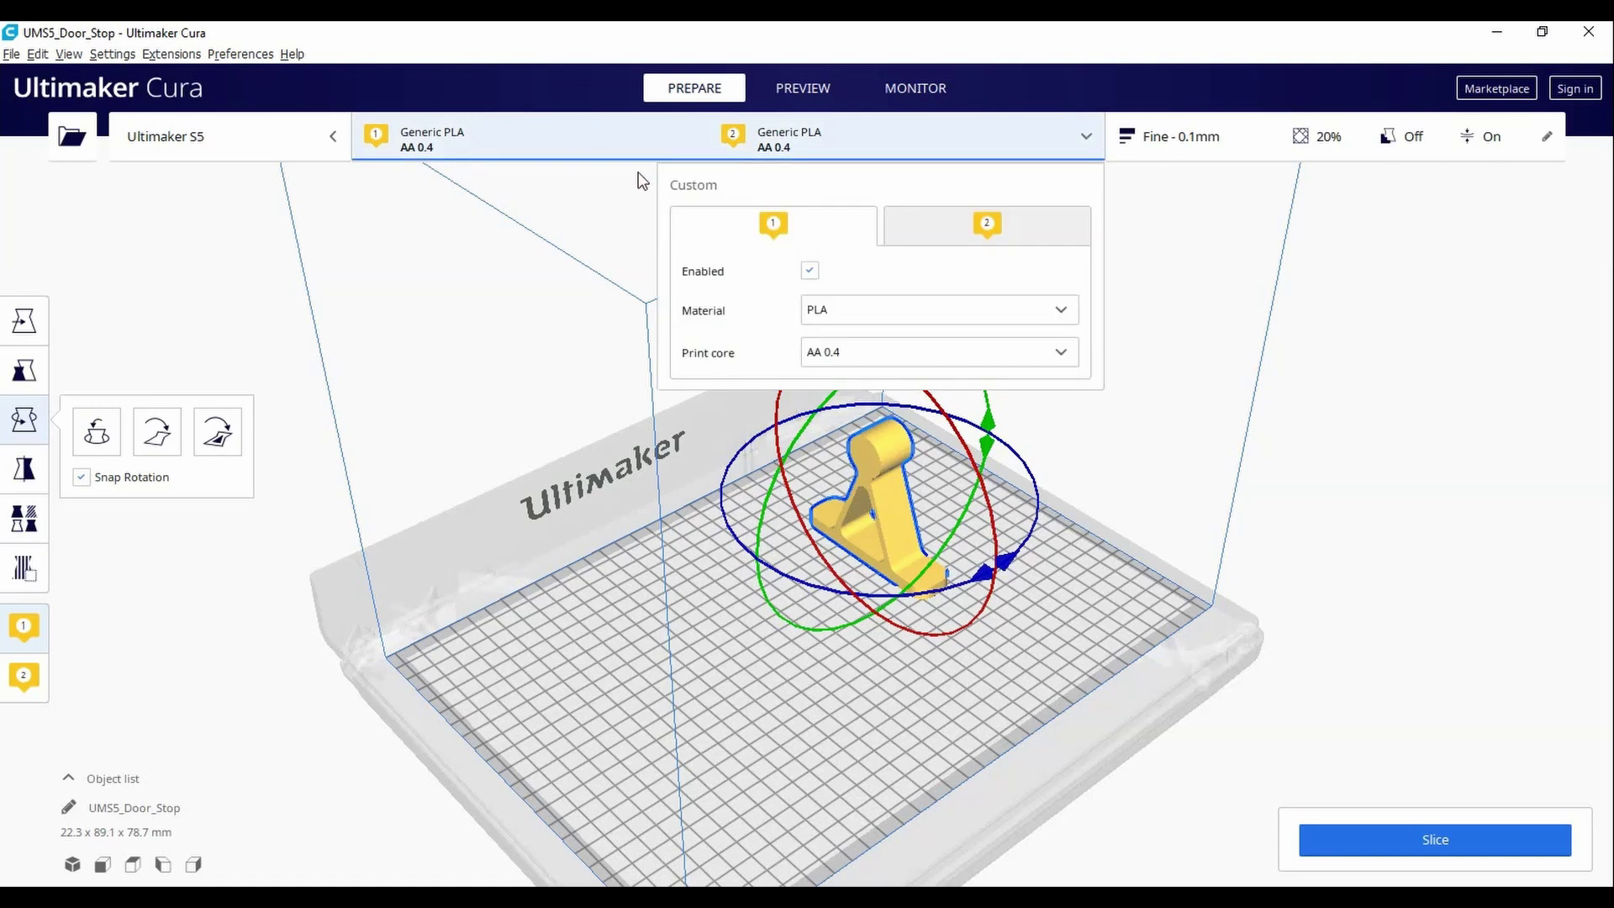
left_click(955, 234)
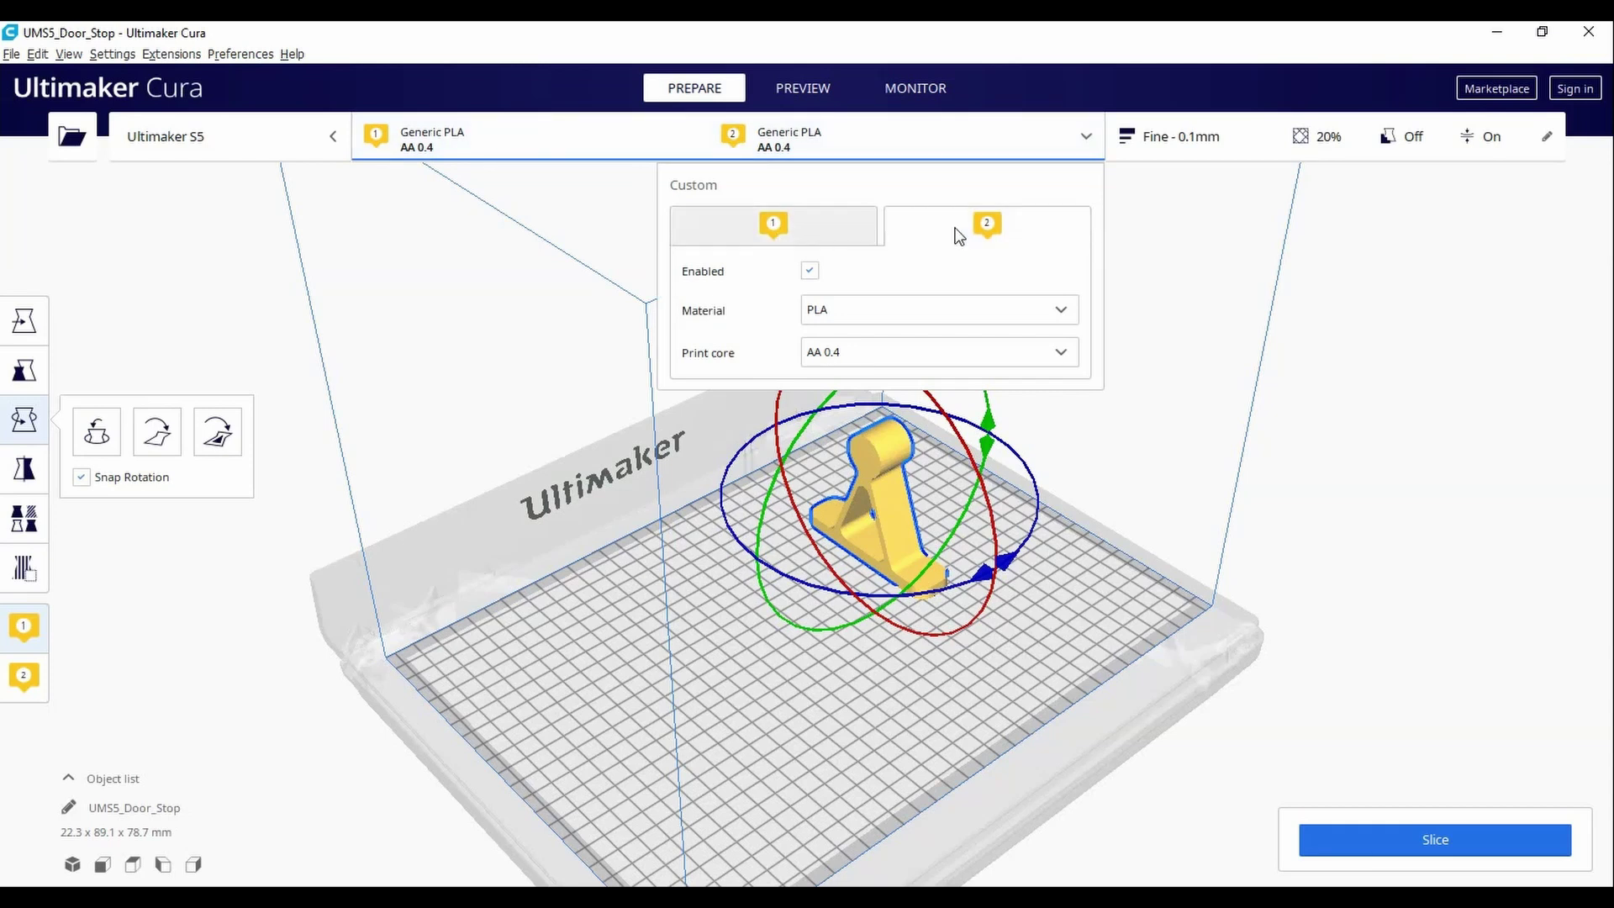
left_click(815, 223)
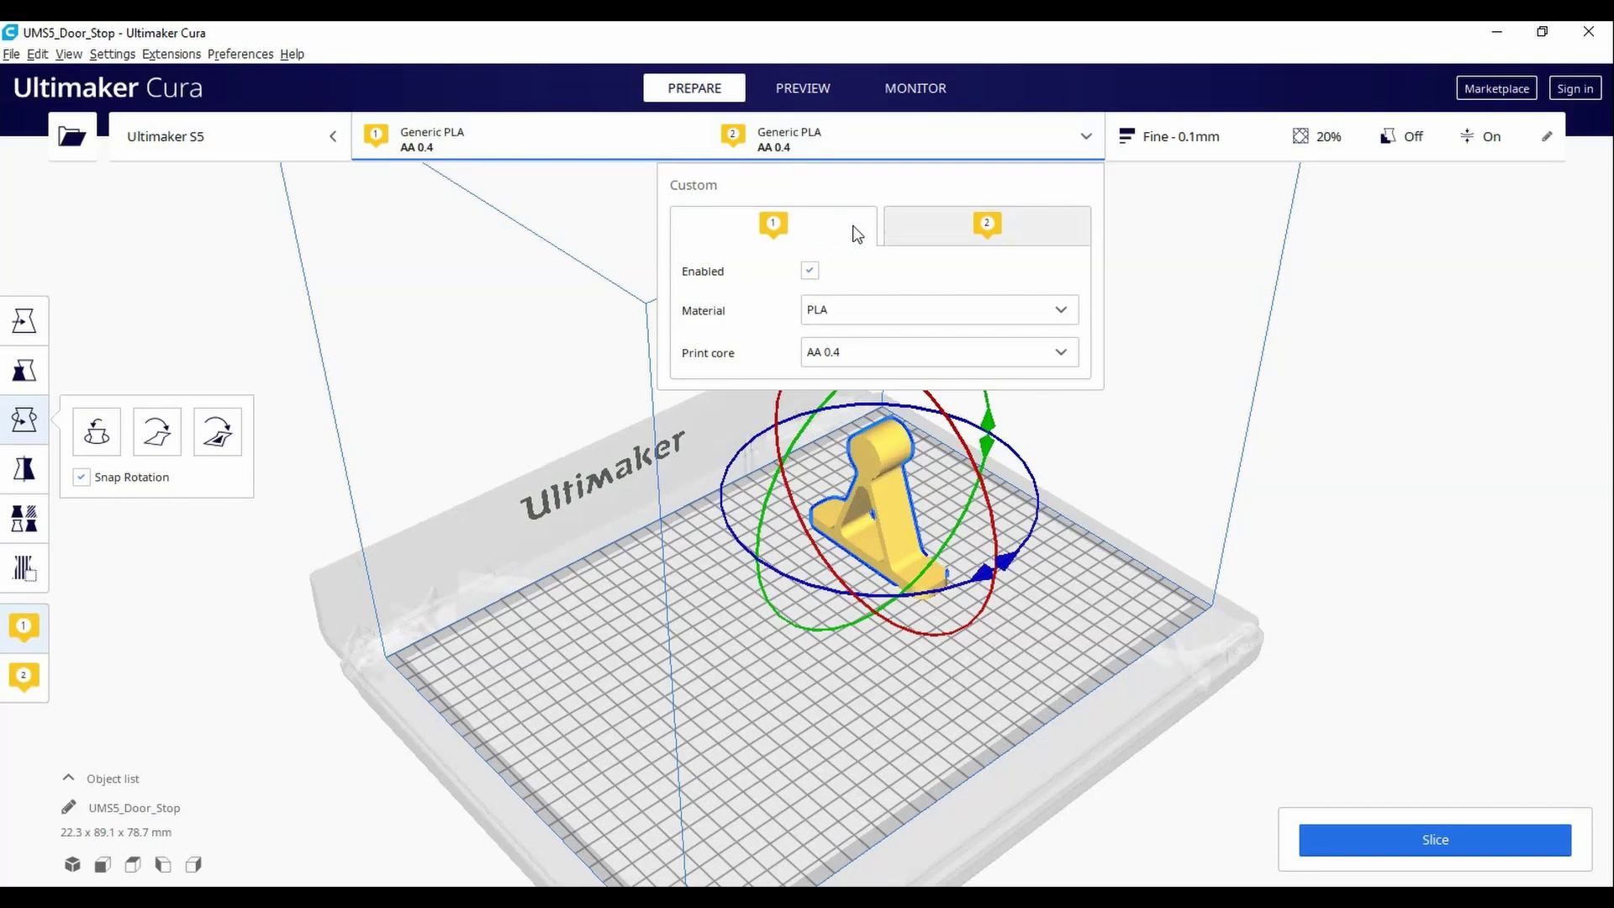
Step: Give extruder 2 Natural PVA material and a BB 0.4 print core
left_click(929, 226)
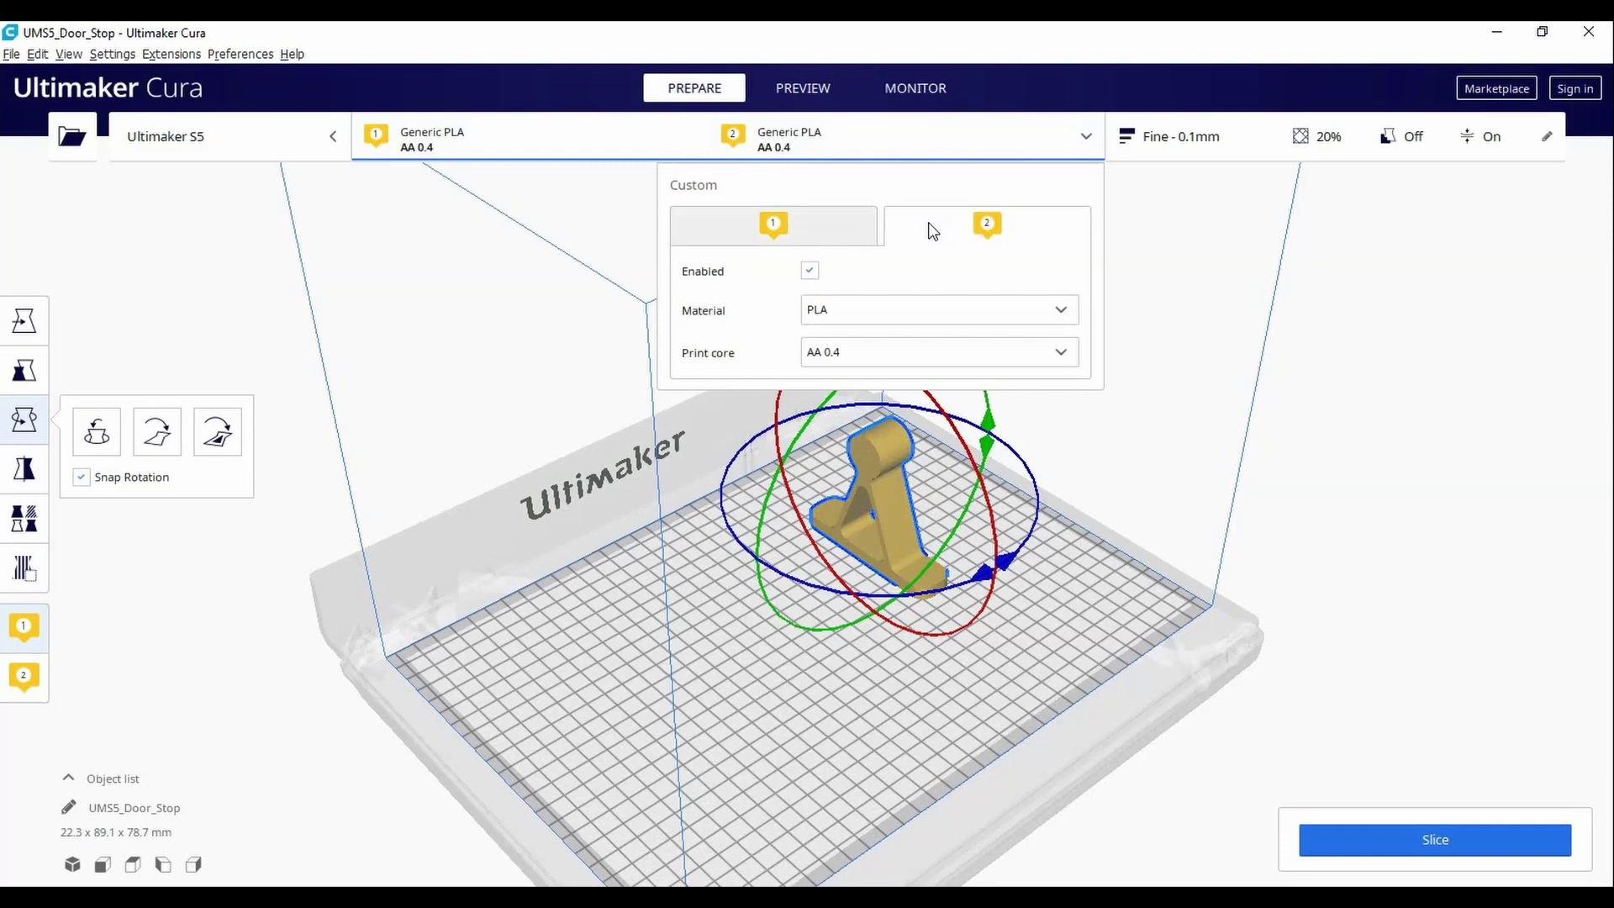
left_click(937, 315)
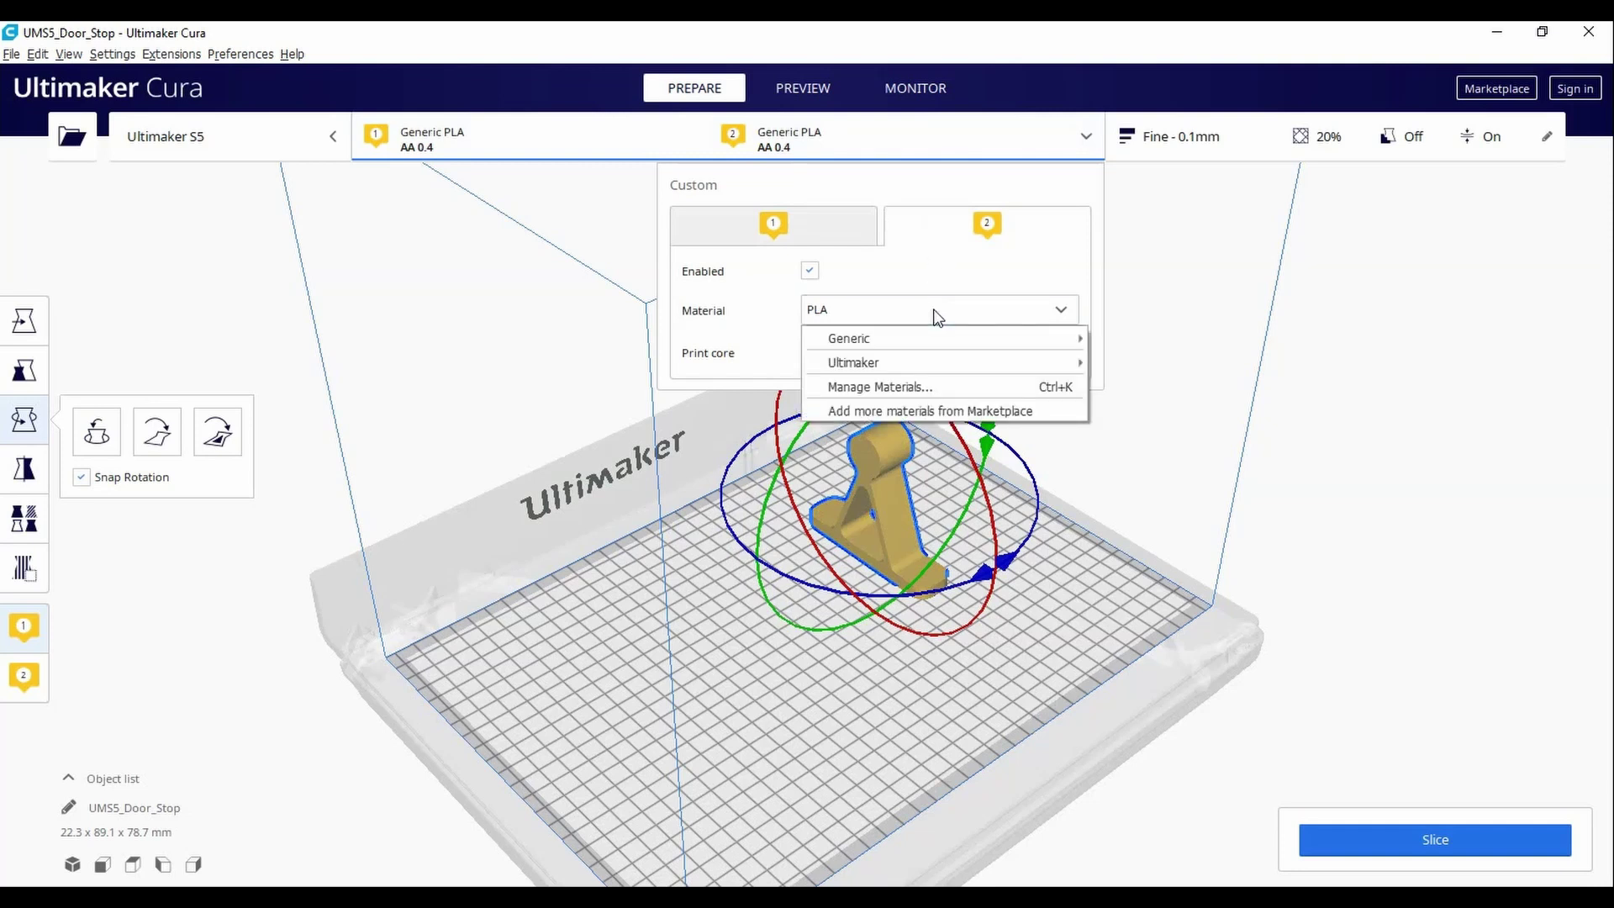
mouse_move(928, 363)
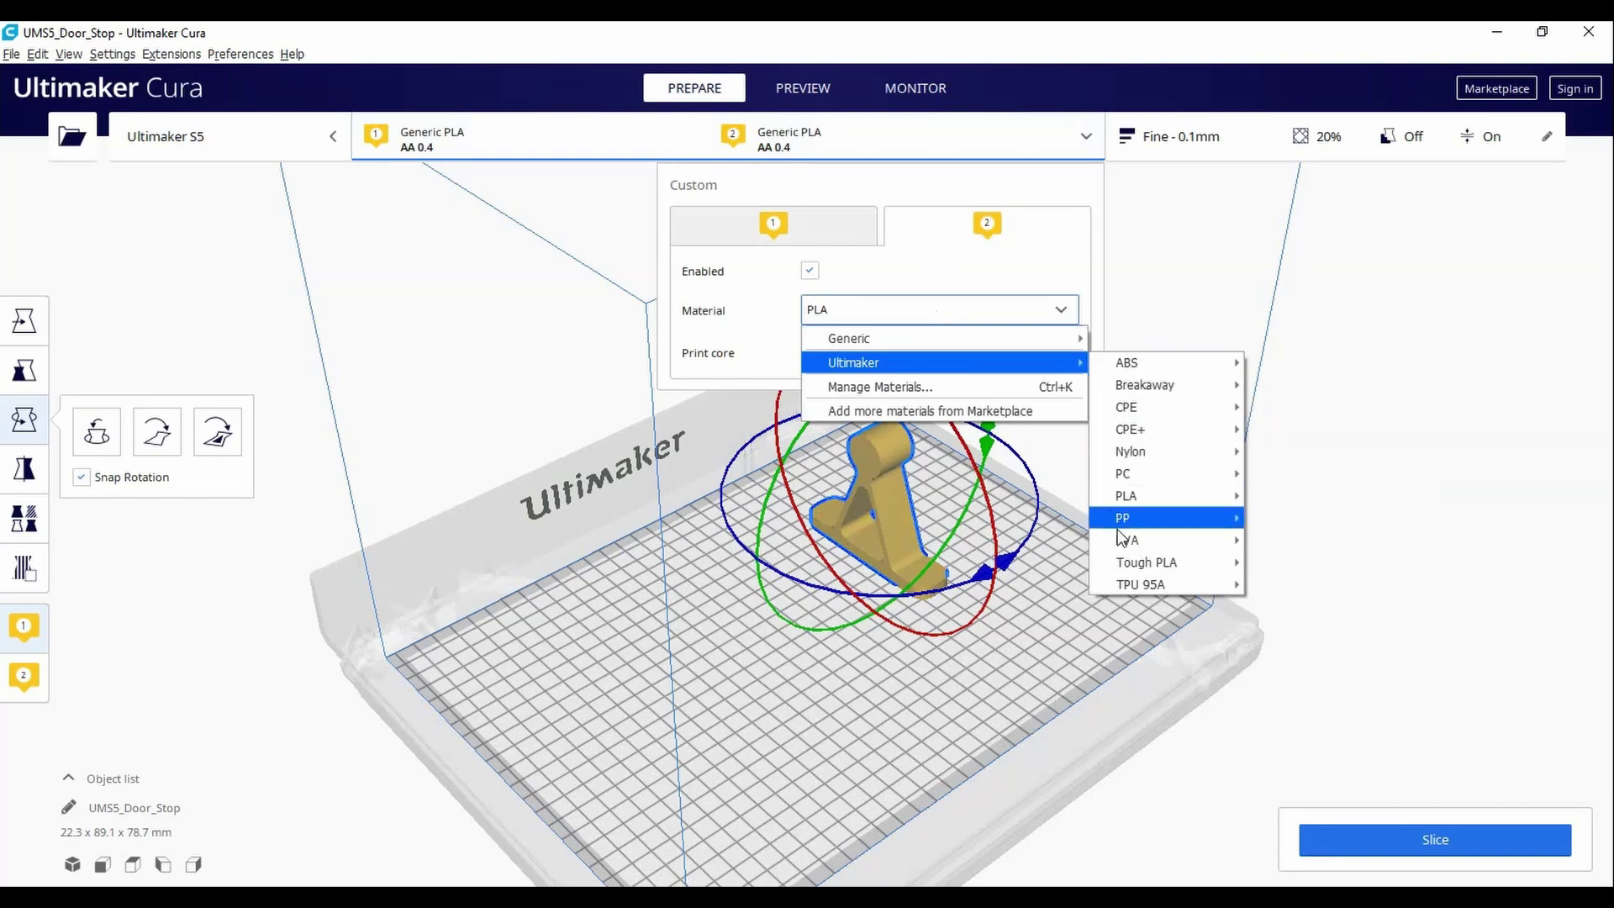
mouse_move(1125, 541)
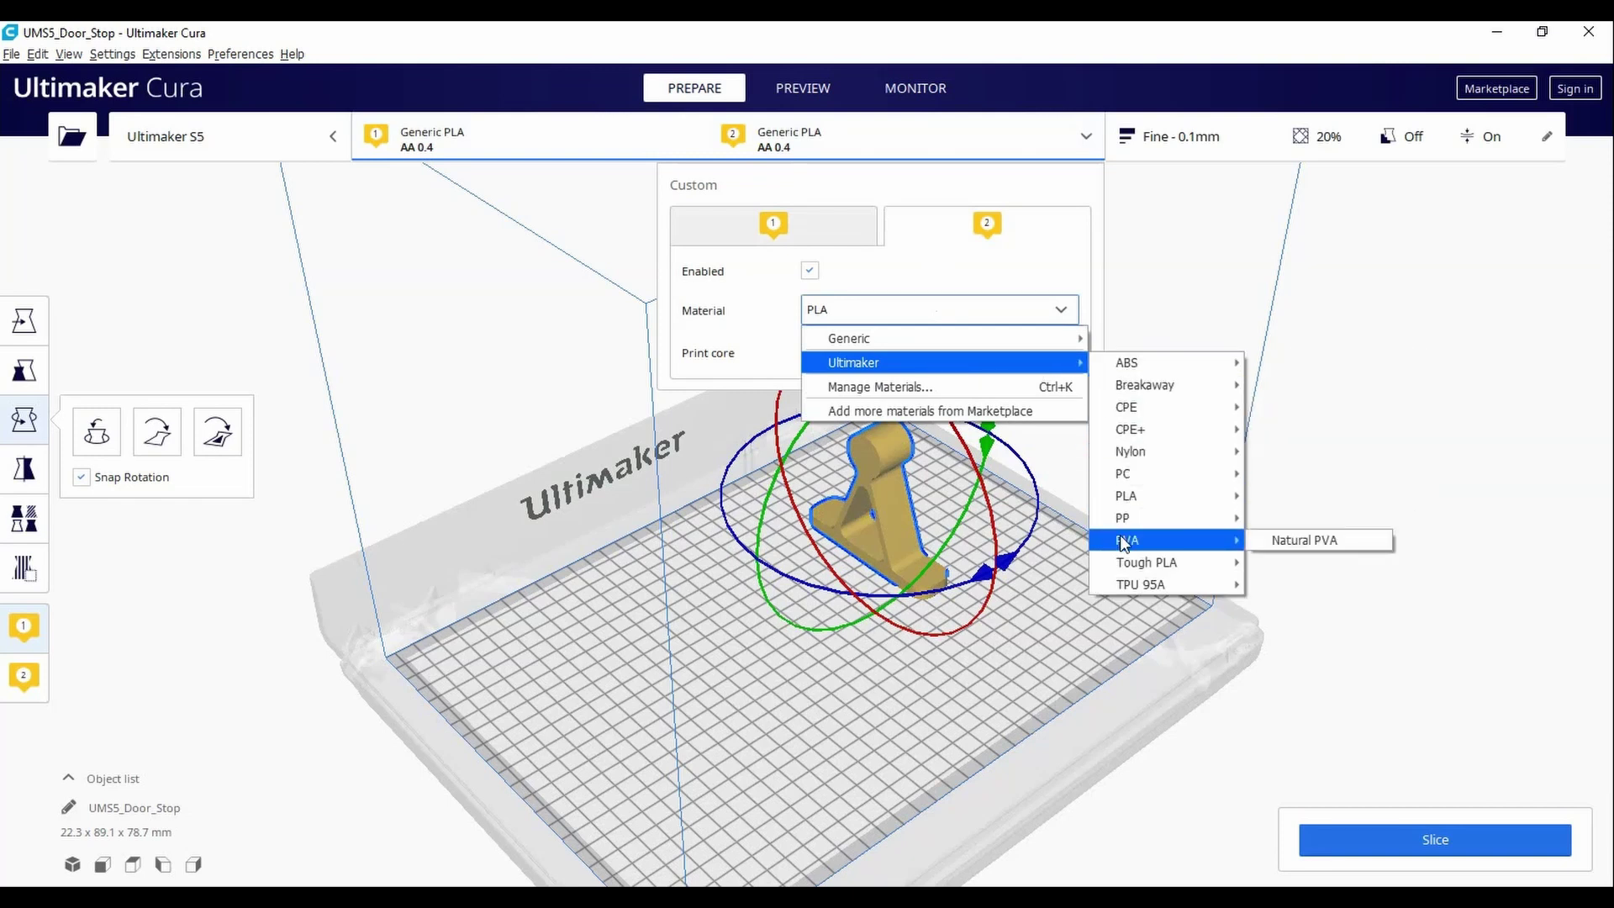
left_click(1270, 542)
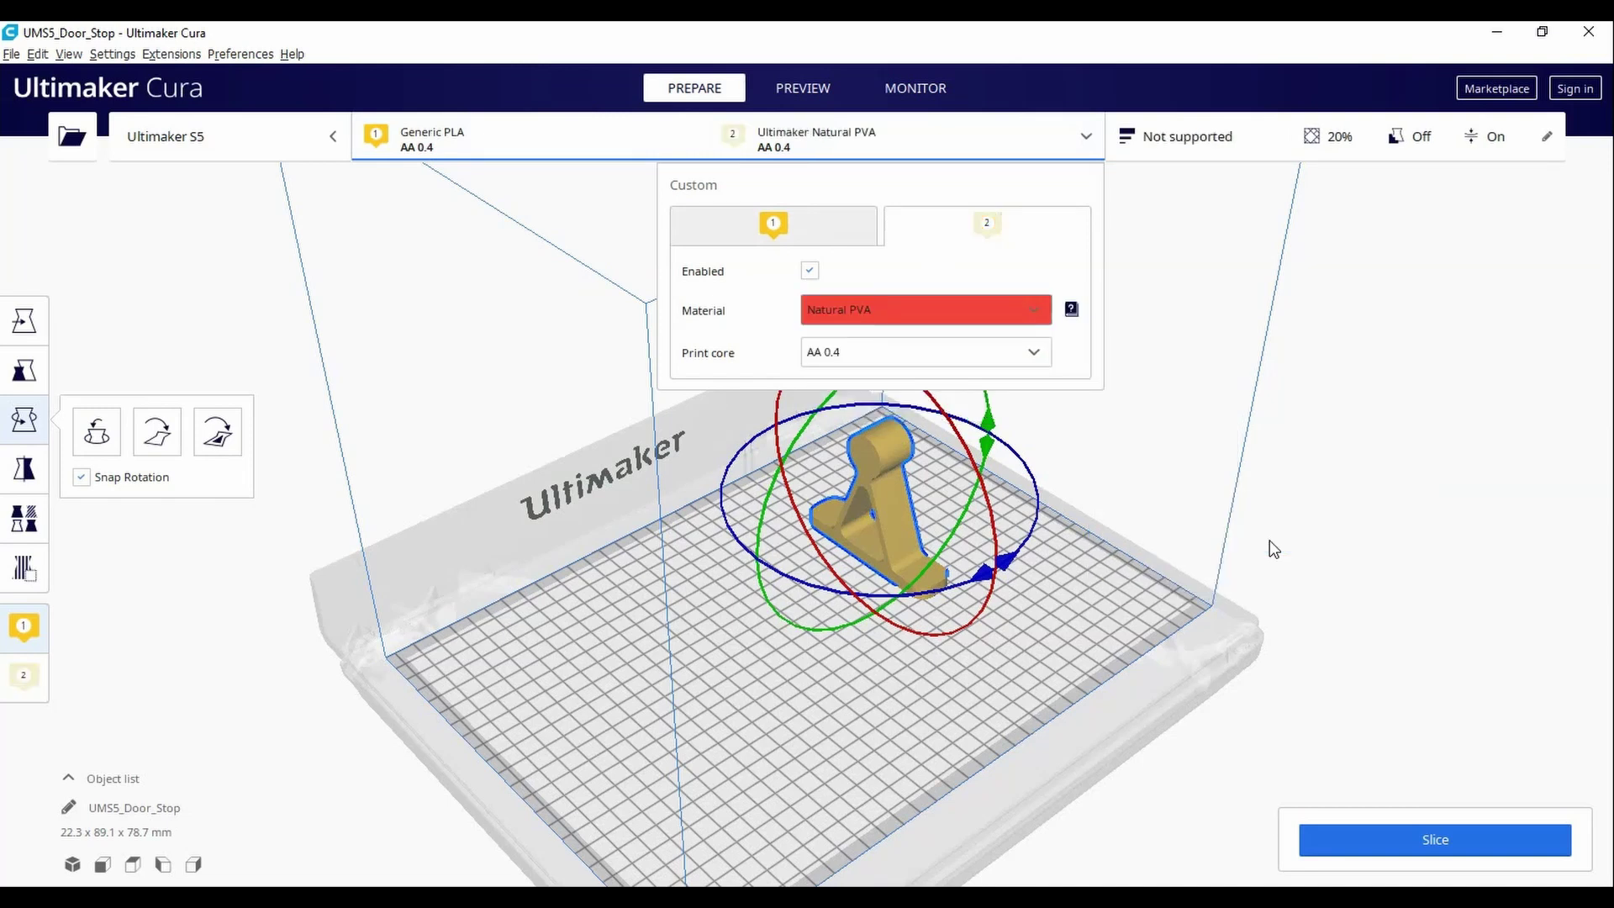
left_click(876, 356)
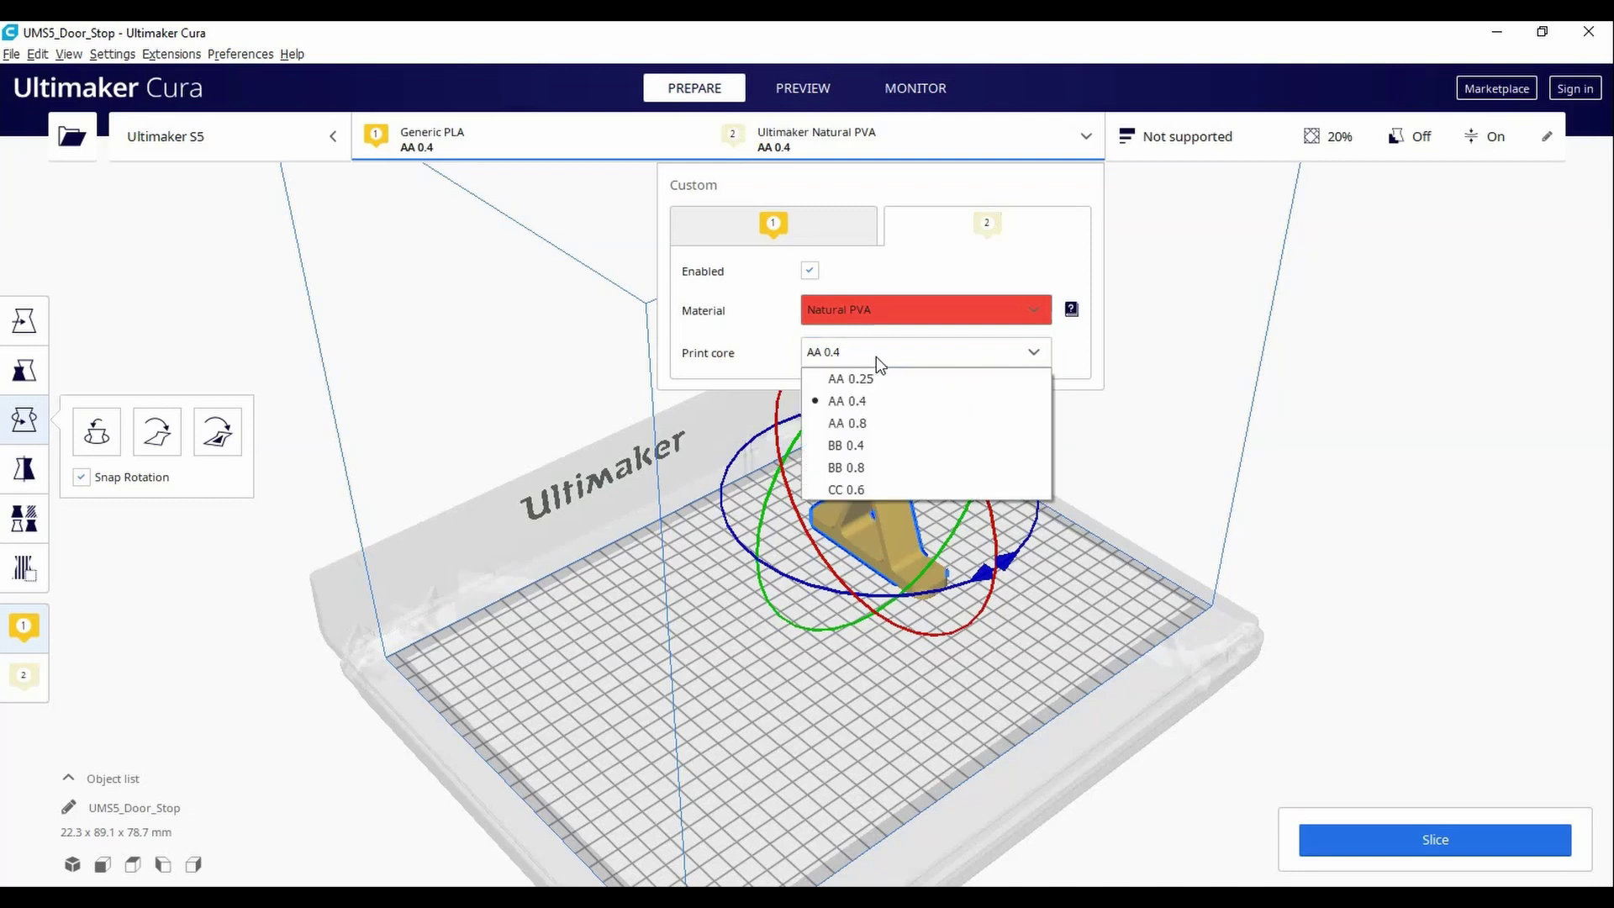
left_click(891, 444)
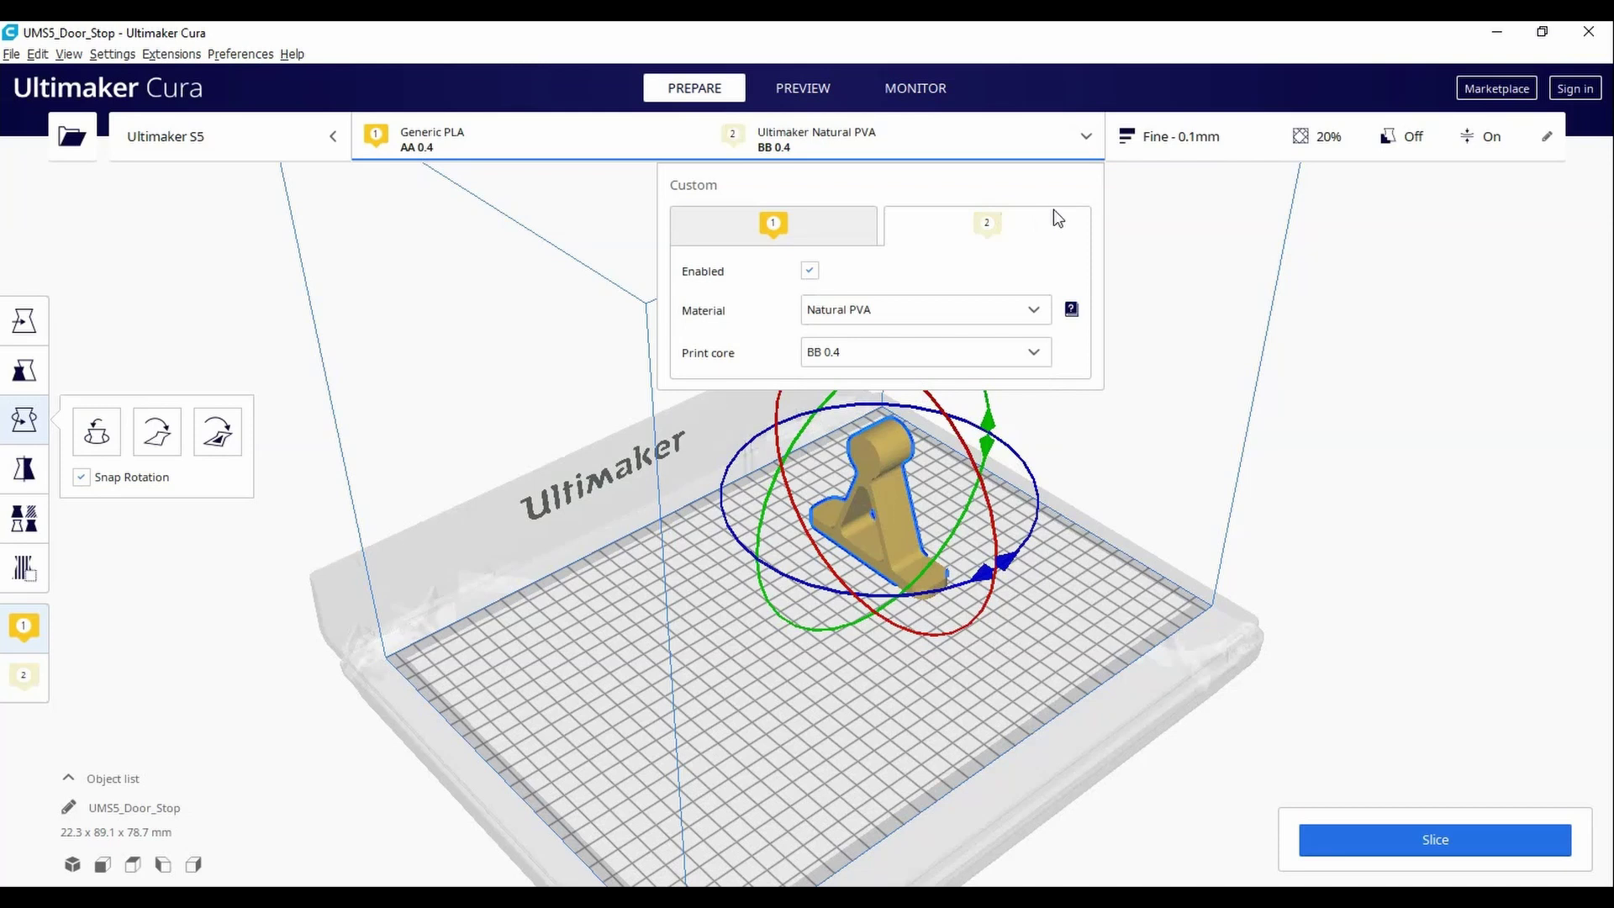
Step: Change the print profile from Fine 0.1mm to Draft - Fast 0.2mm
left_click(1213, 156)
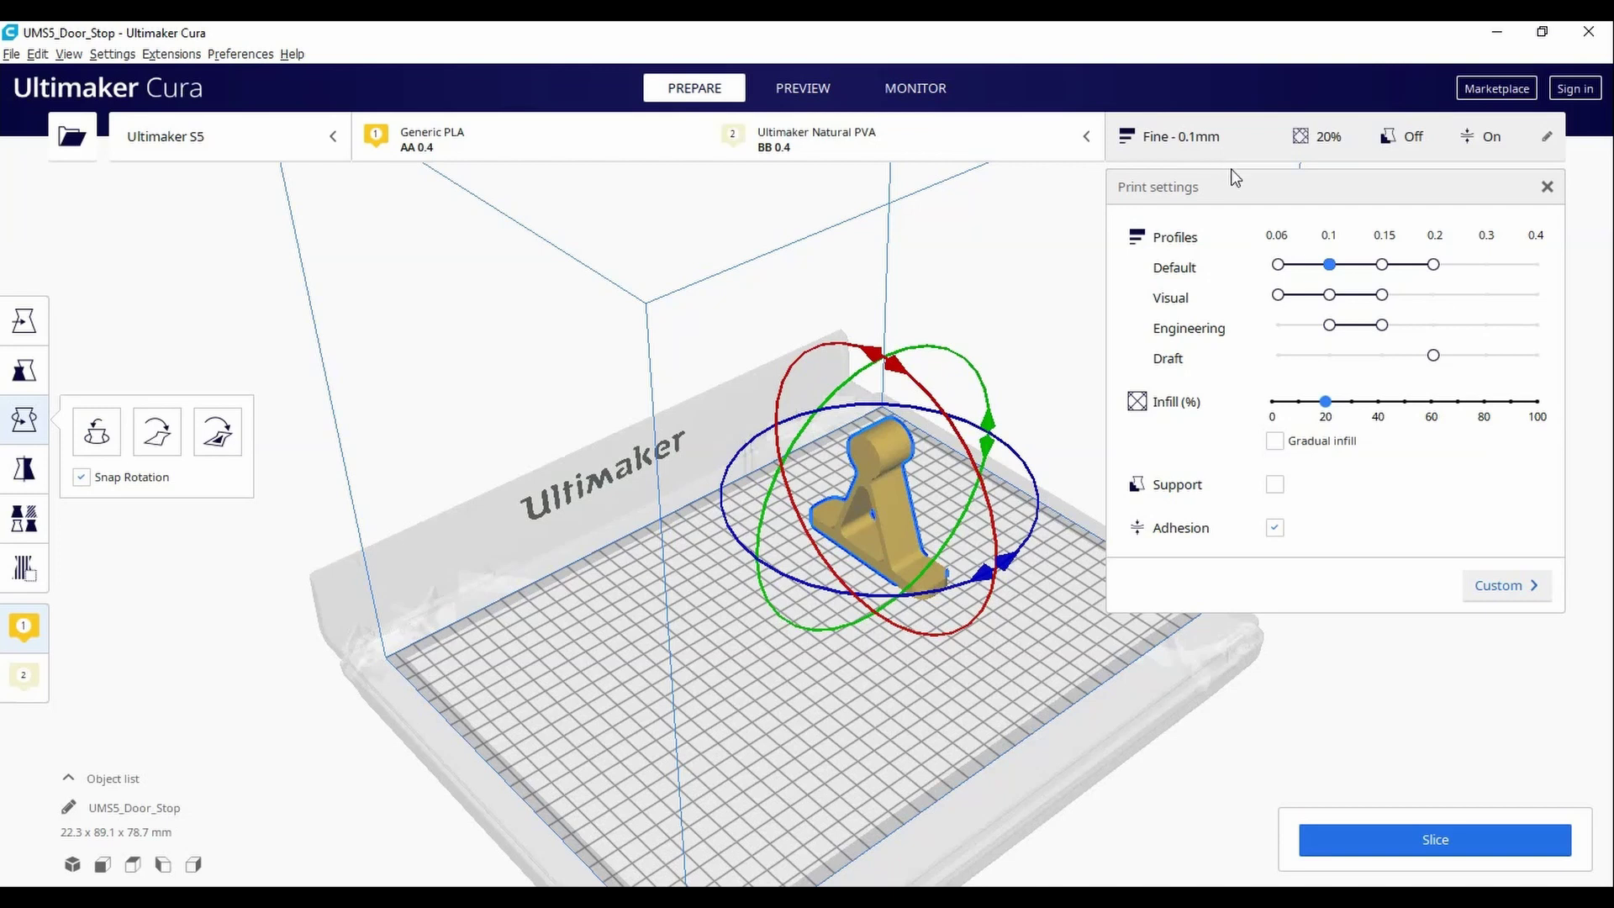
mouse_move(1433, 358)
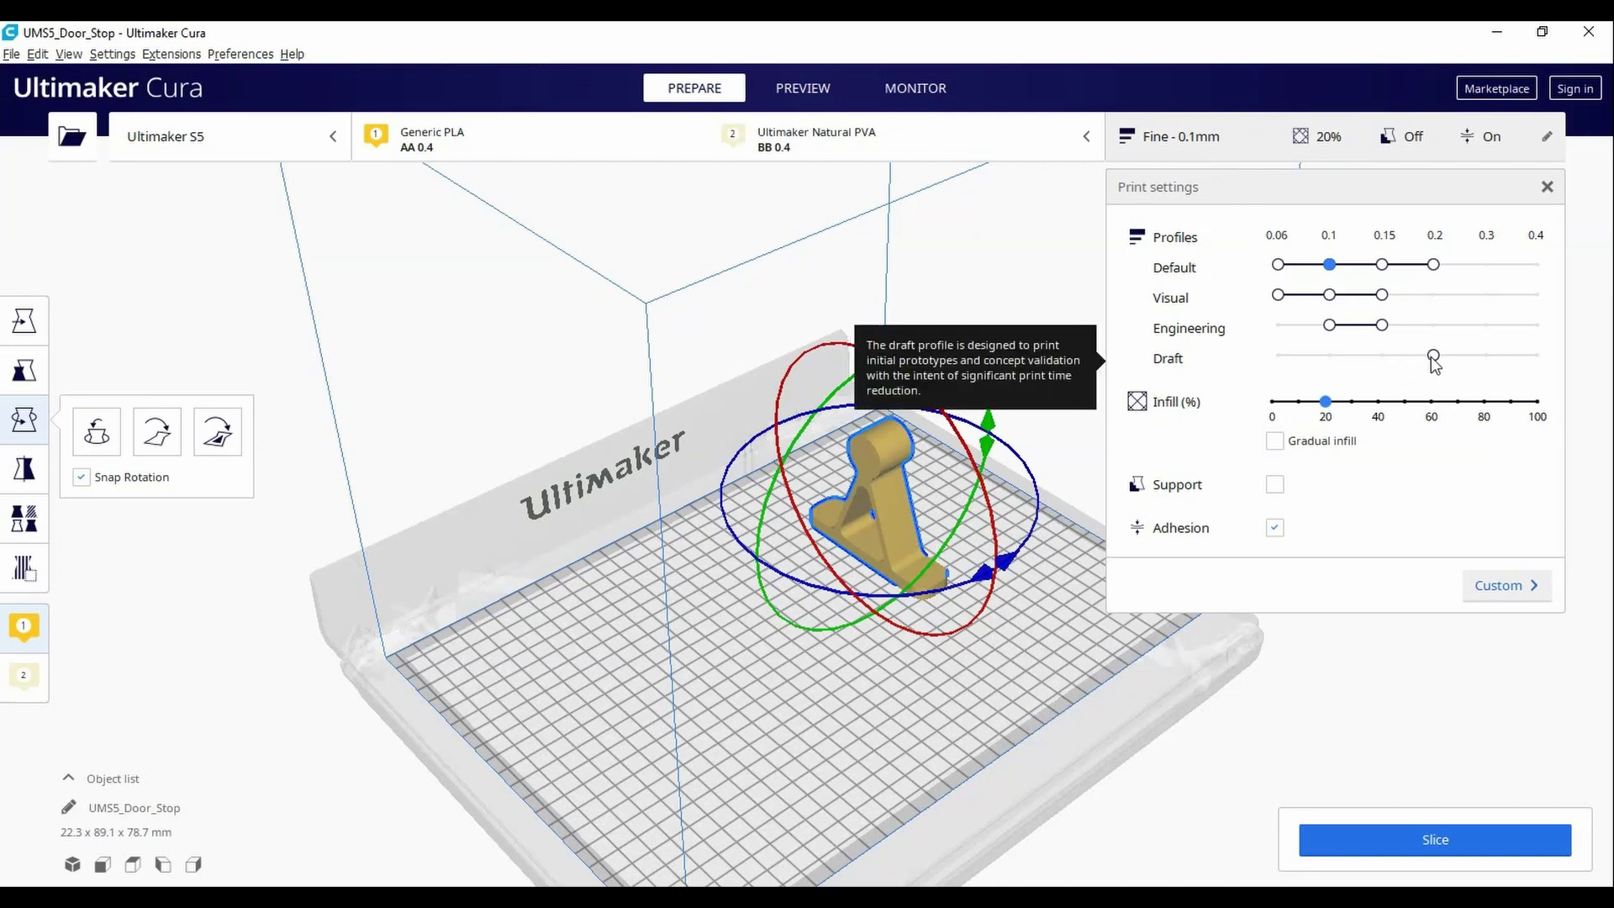
left_click(1432, 357)
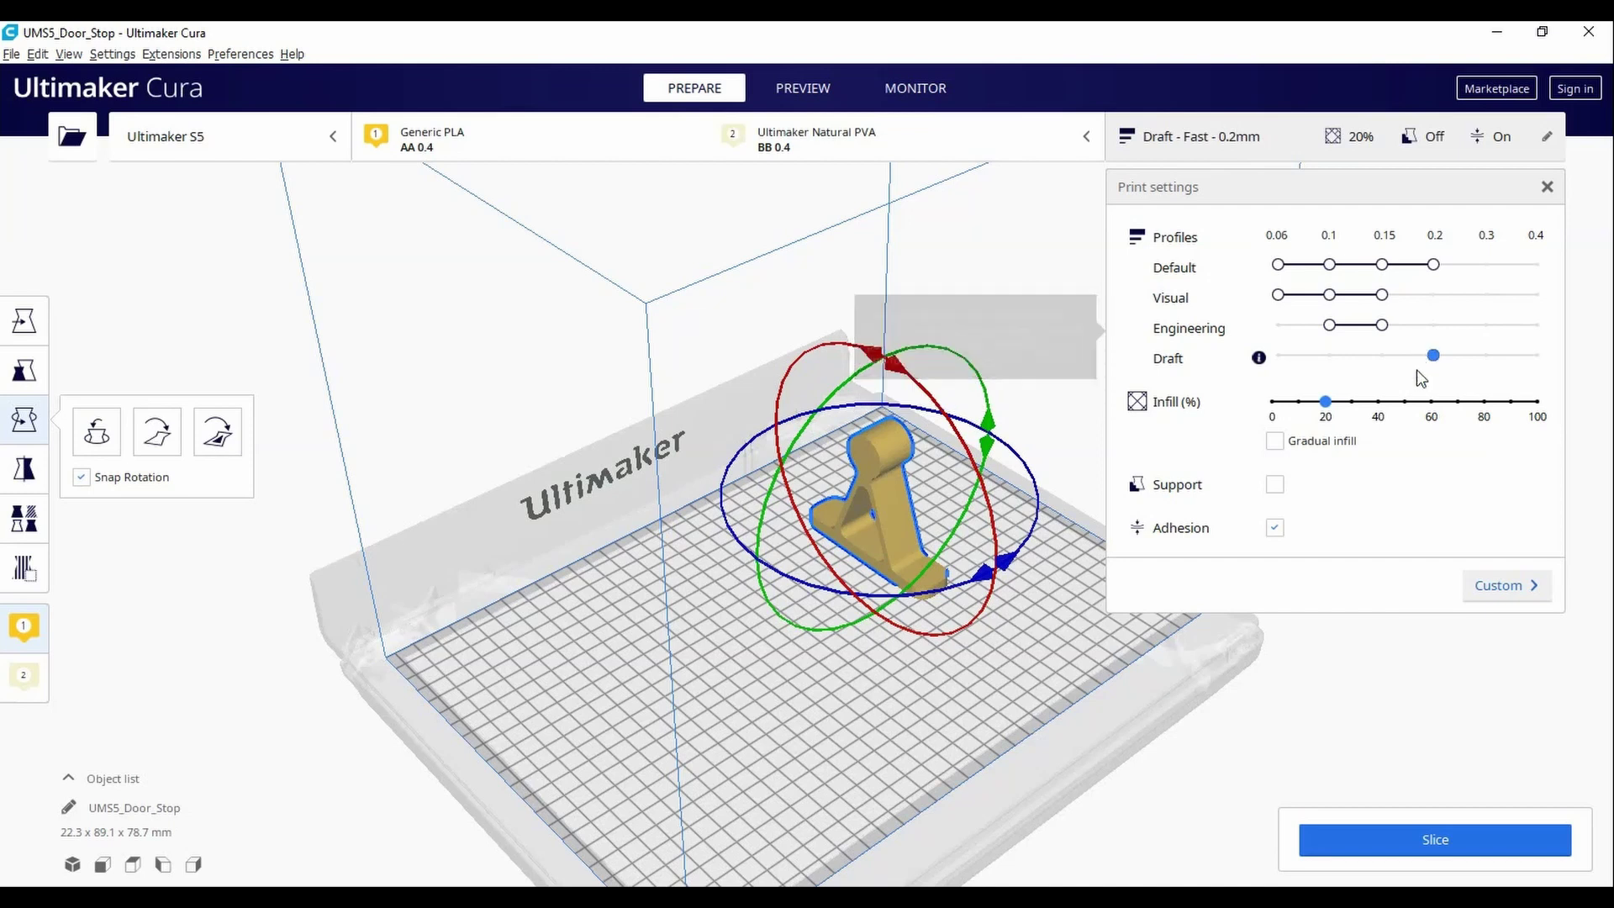
Step: Switch Print settings to Custom mode to list every setting category
left_click(1508, 597)
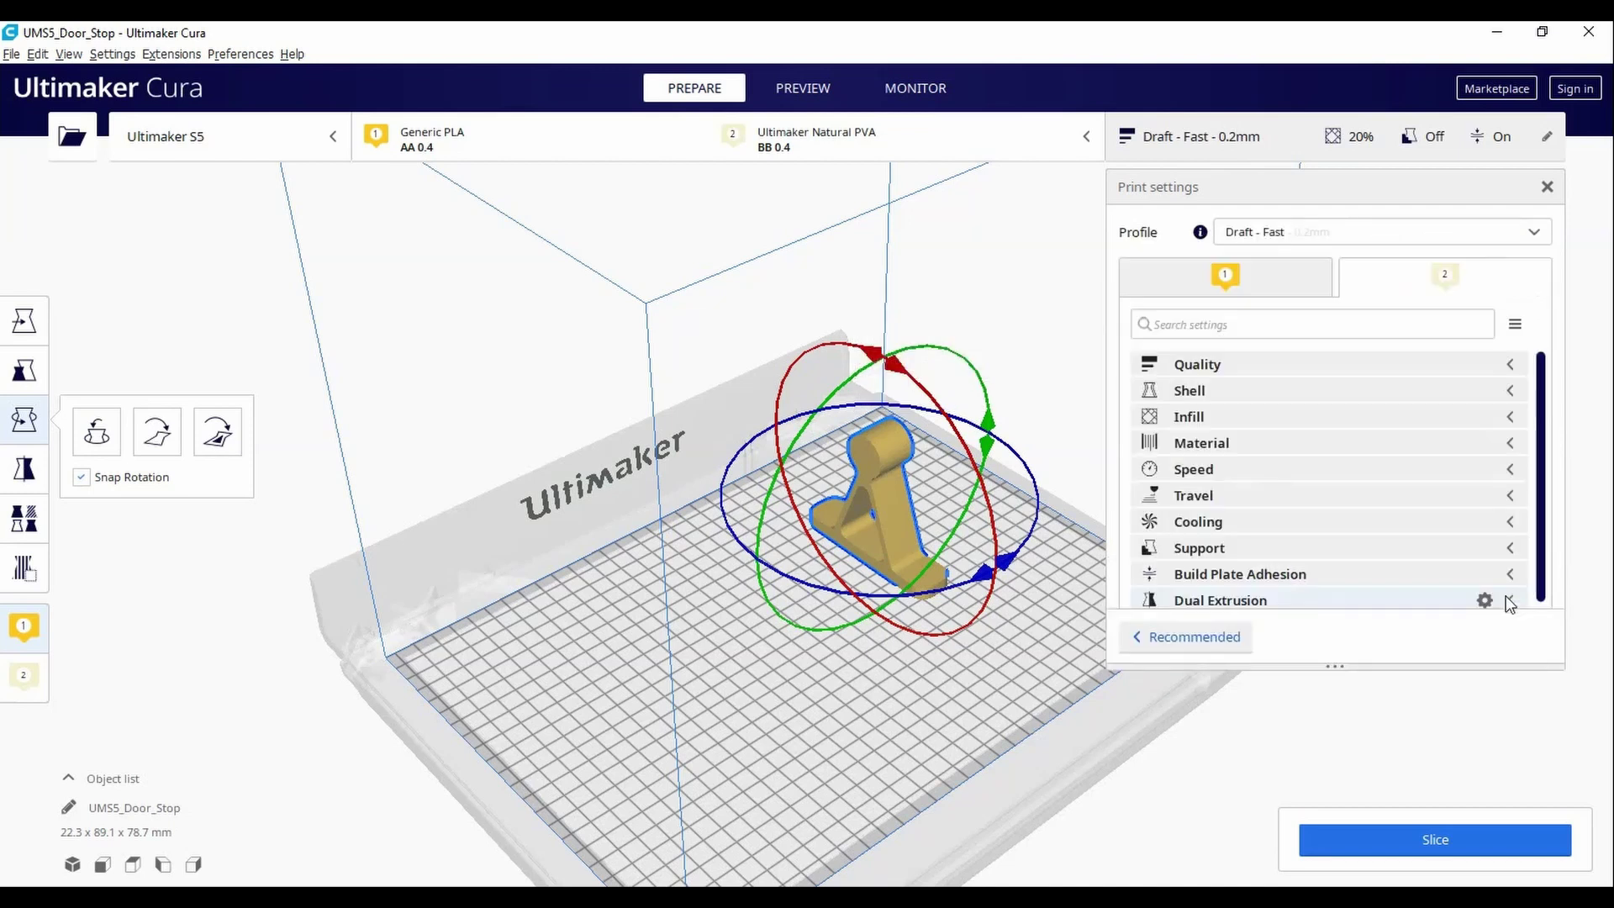
Step: Expand Quality, Infill and Speed, and set Print Speed to 50 mm/s
left_click(1424, 358)
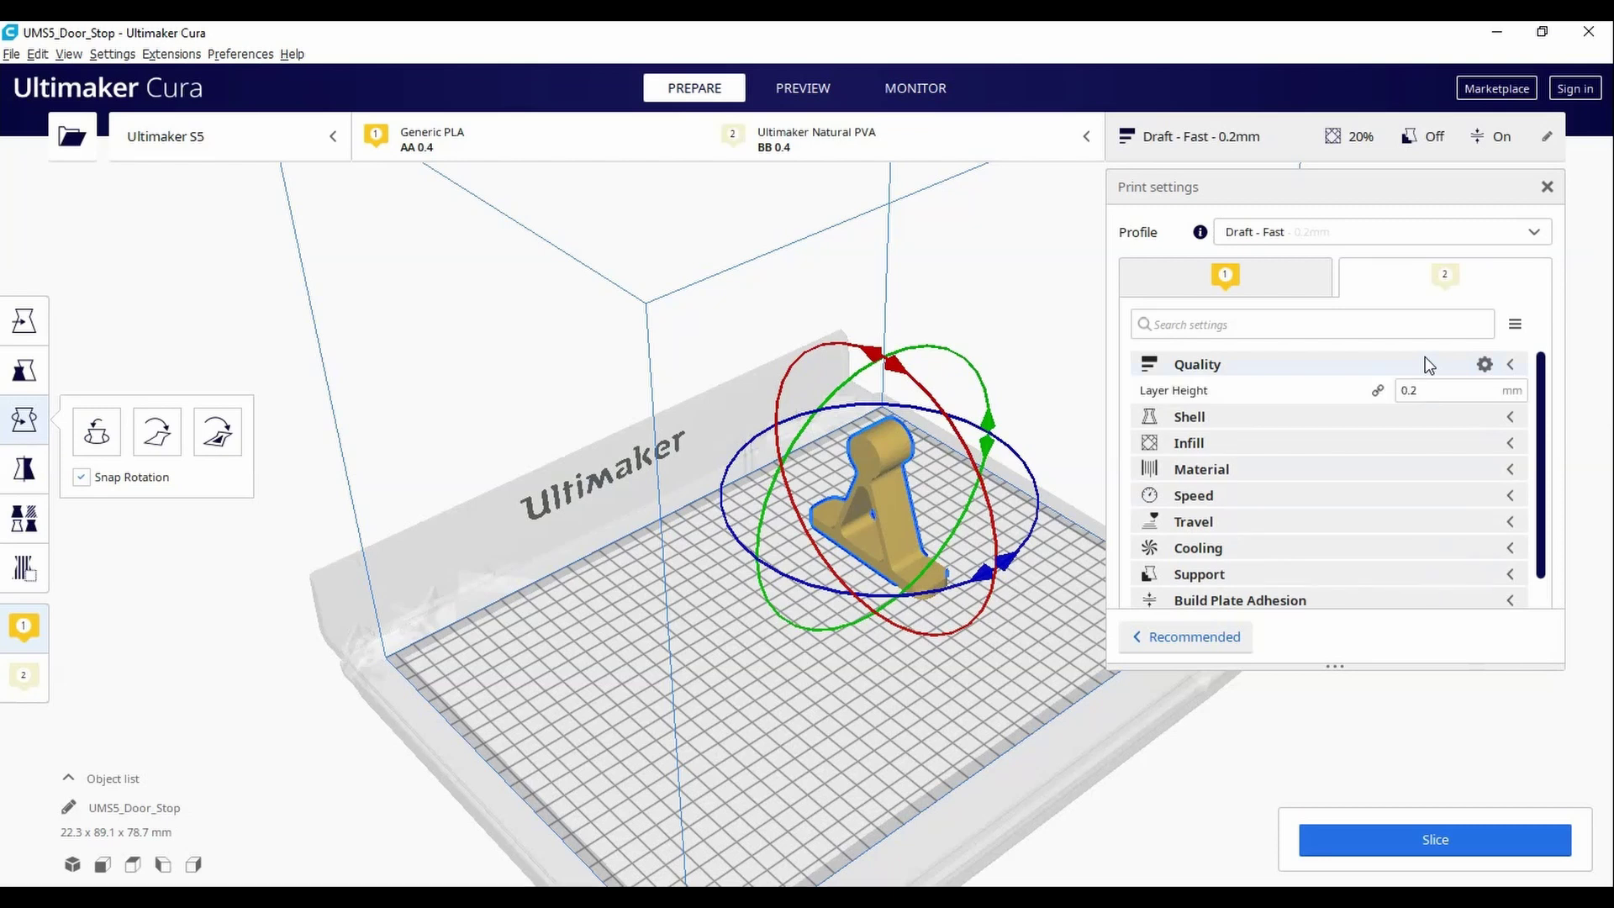
mouse_move(1454, 394)
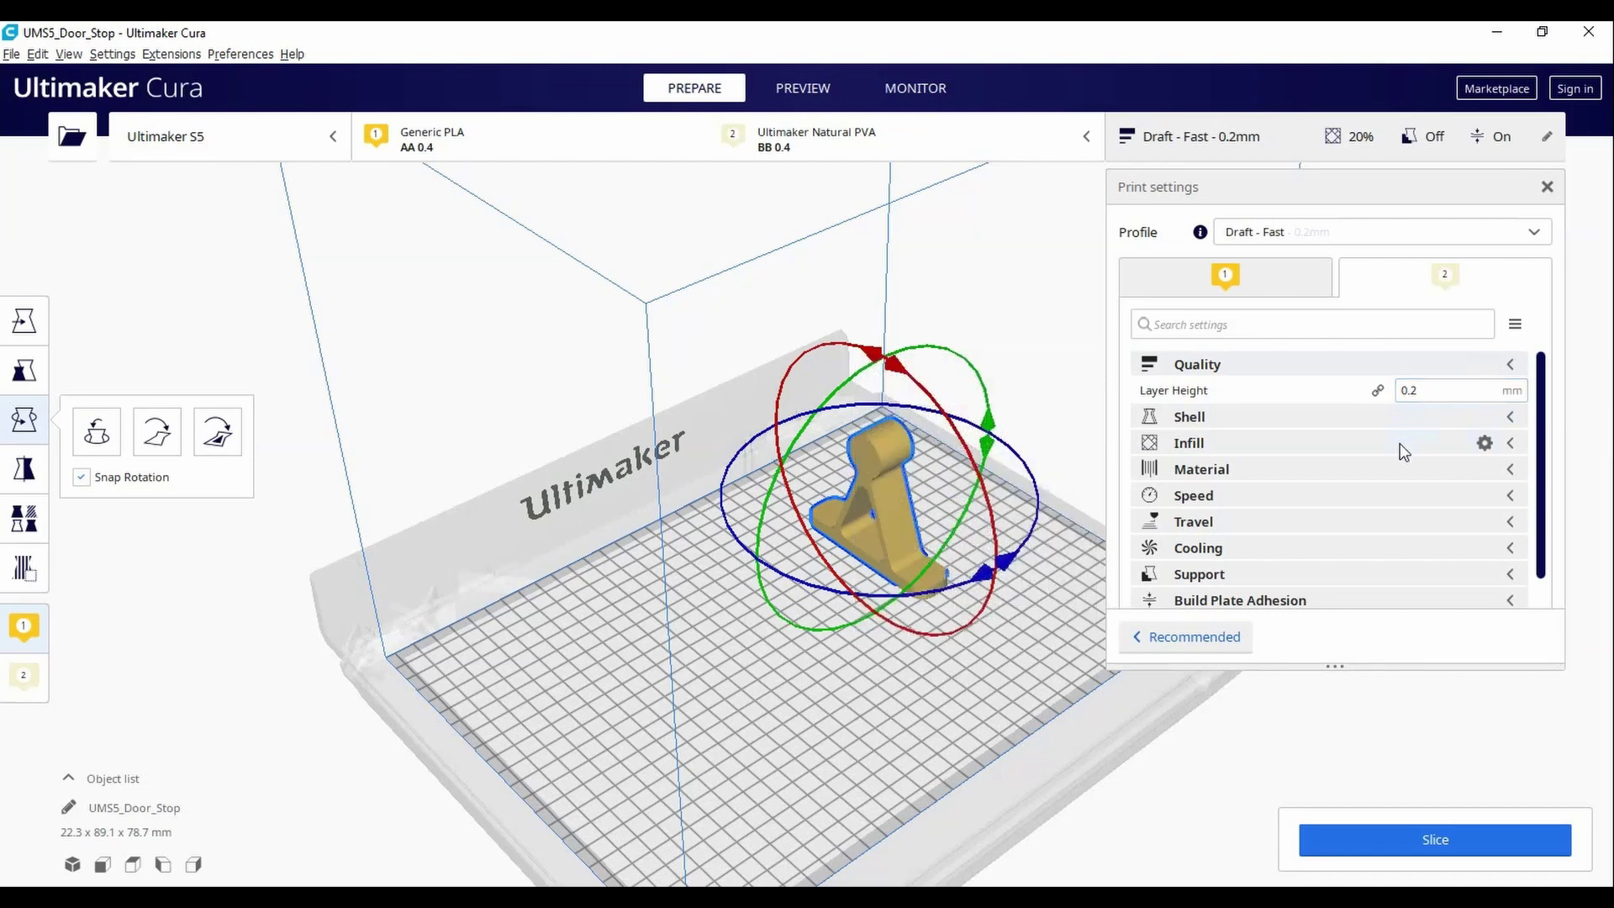
left_click(1400, 446)
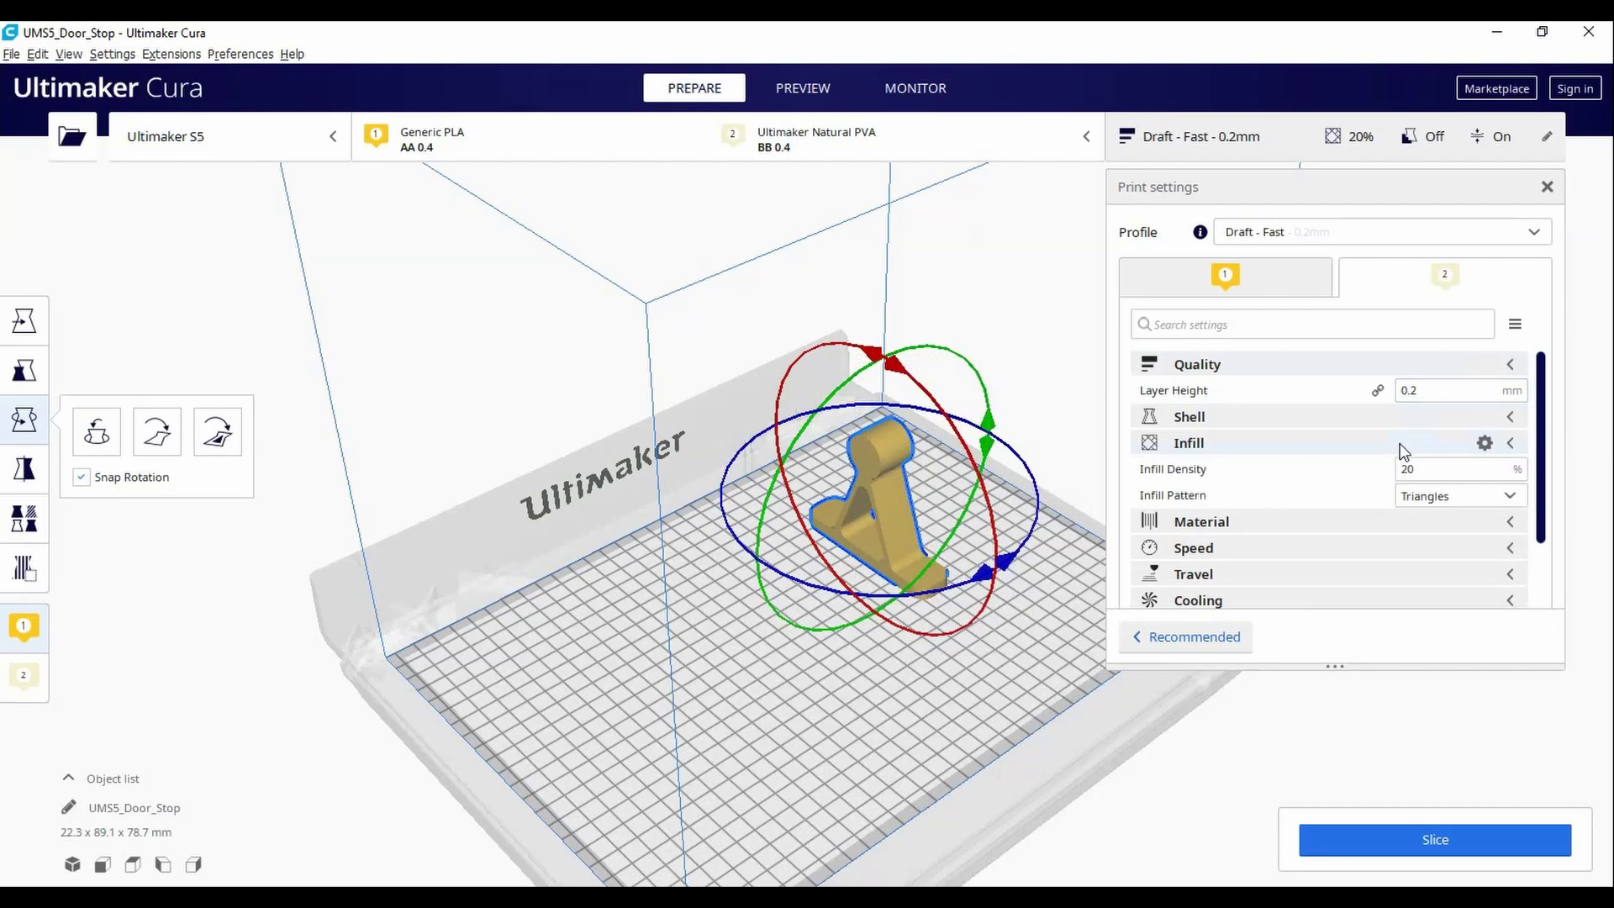
left_click(1293, 555)
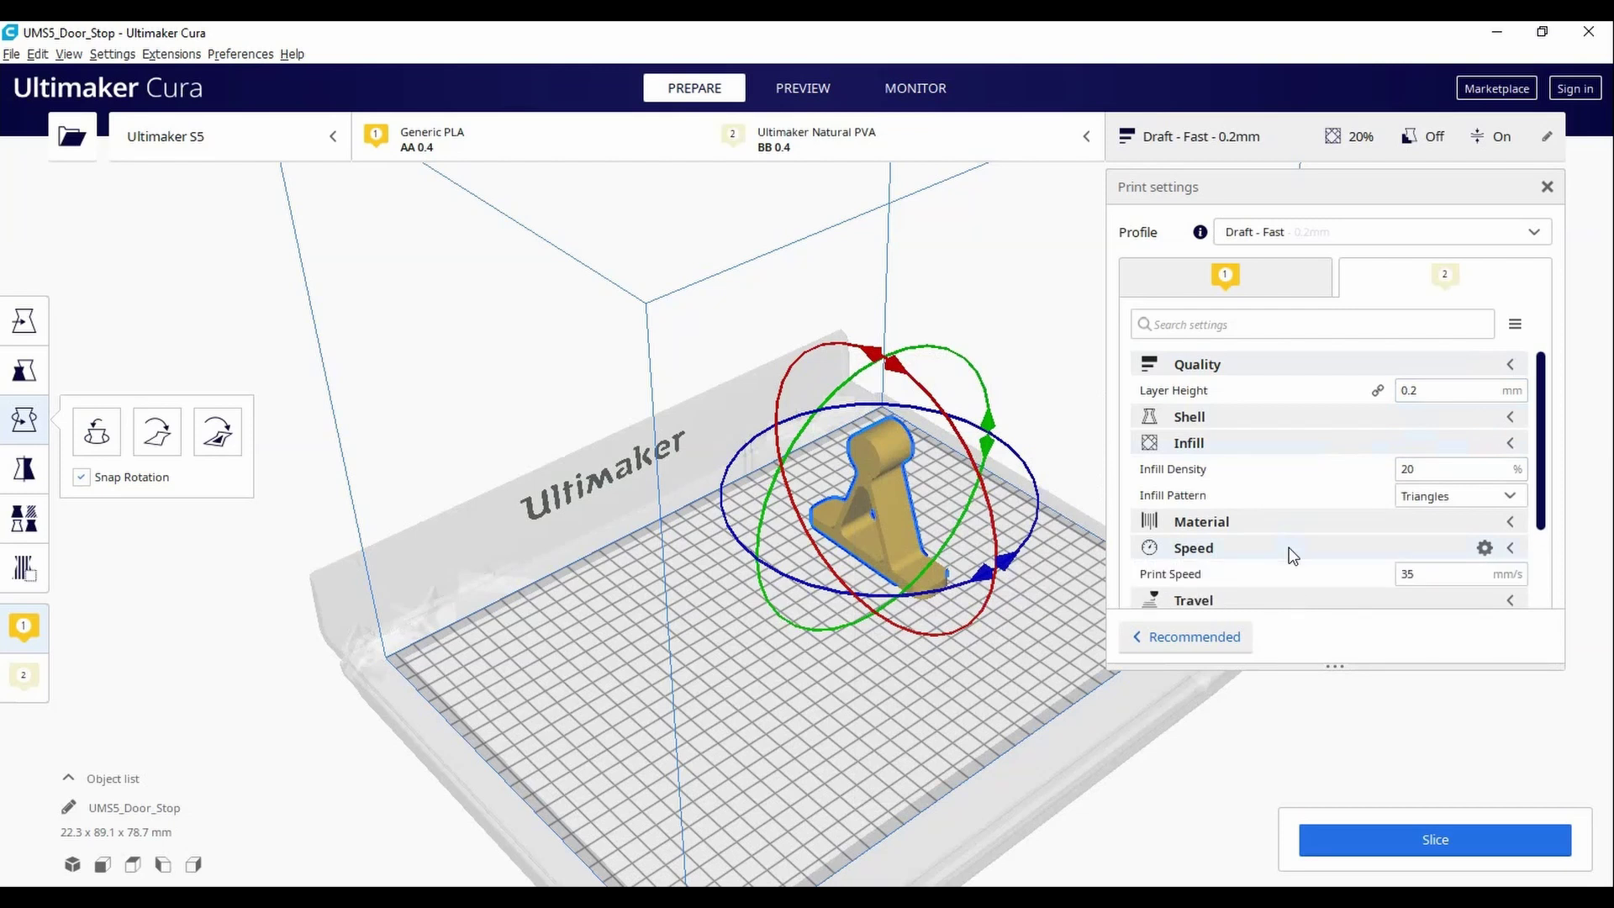
left_click(1420, 575)
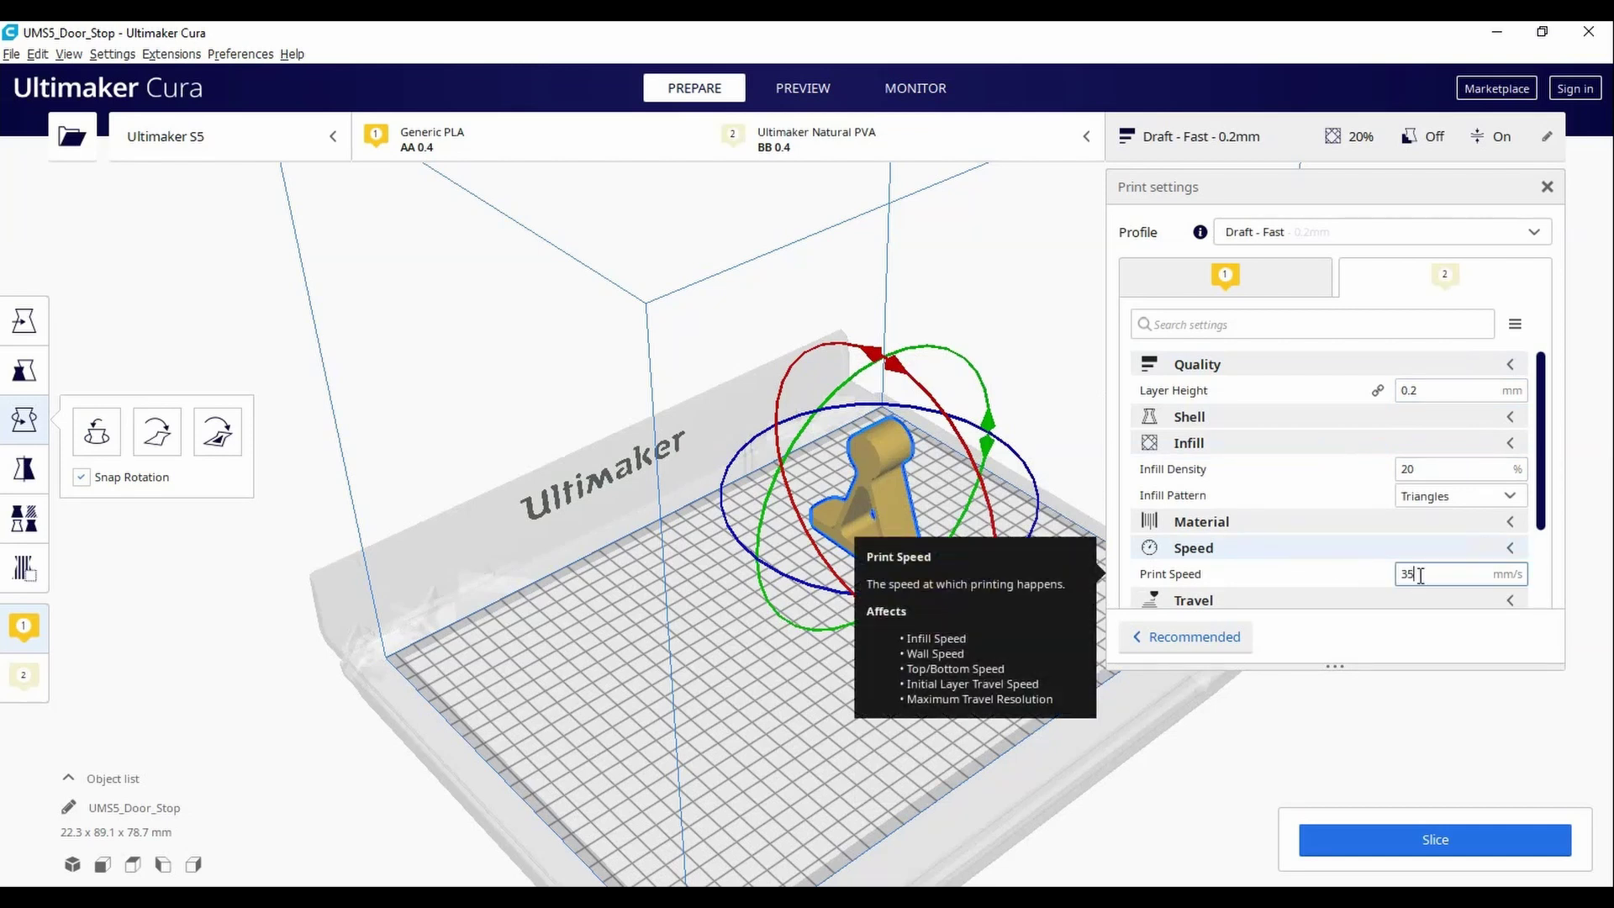
type("50")
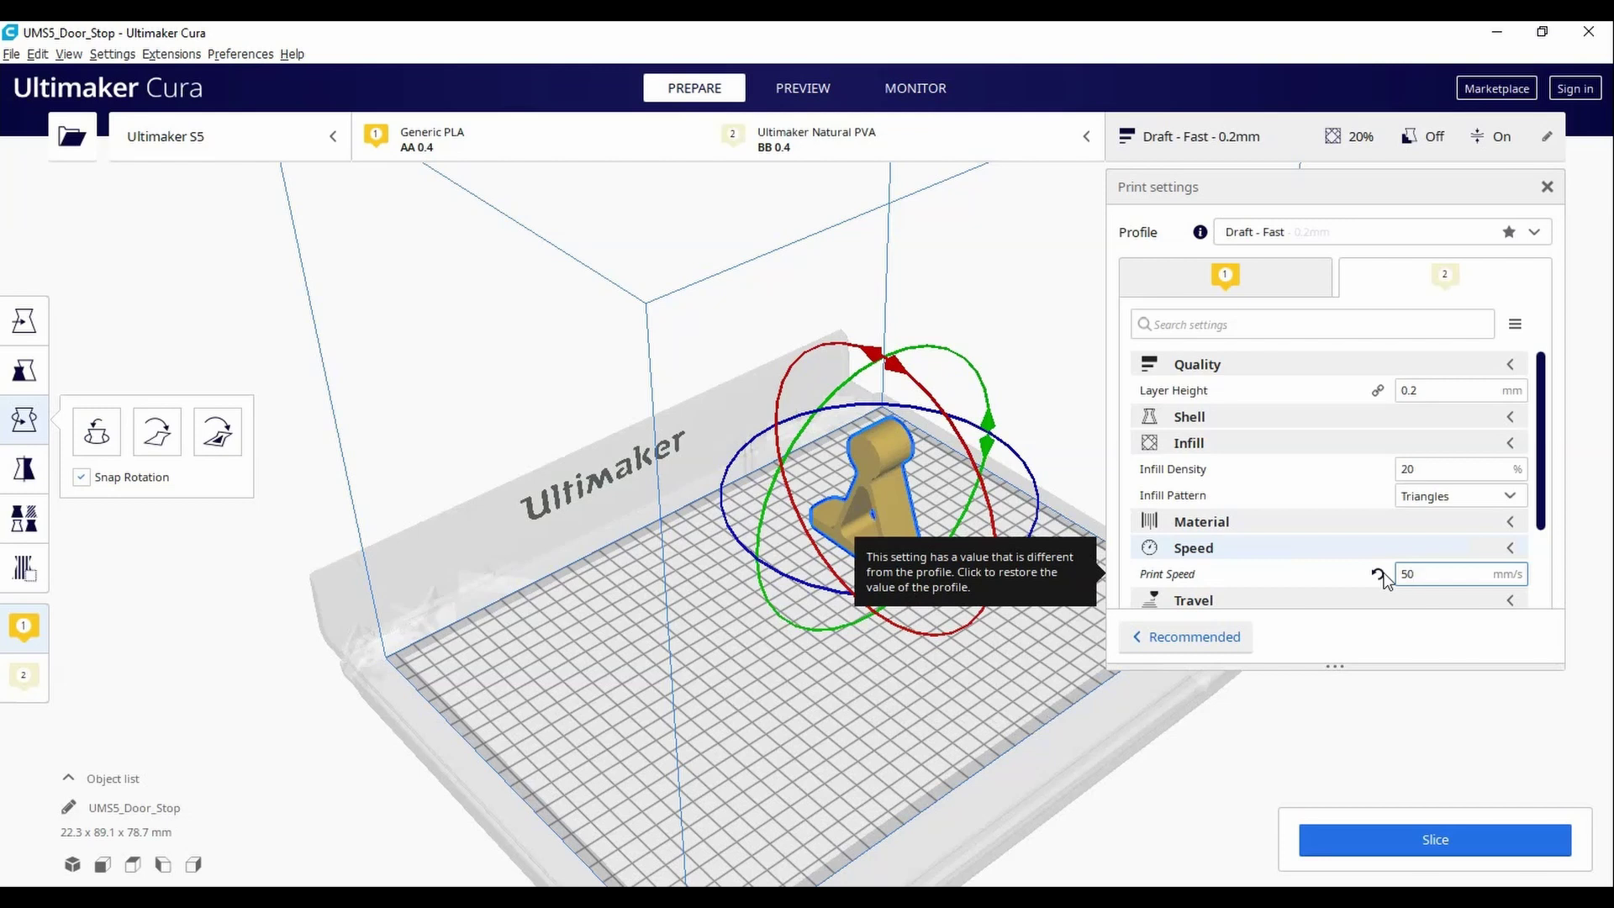
Step: Turn on Generate Support for the door stop
scroll(1268, 571, "down", 1)
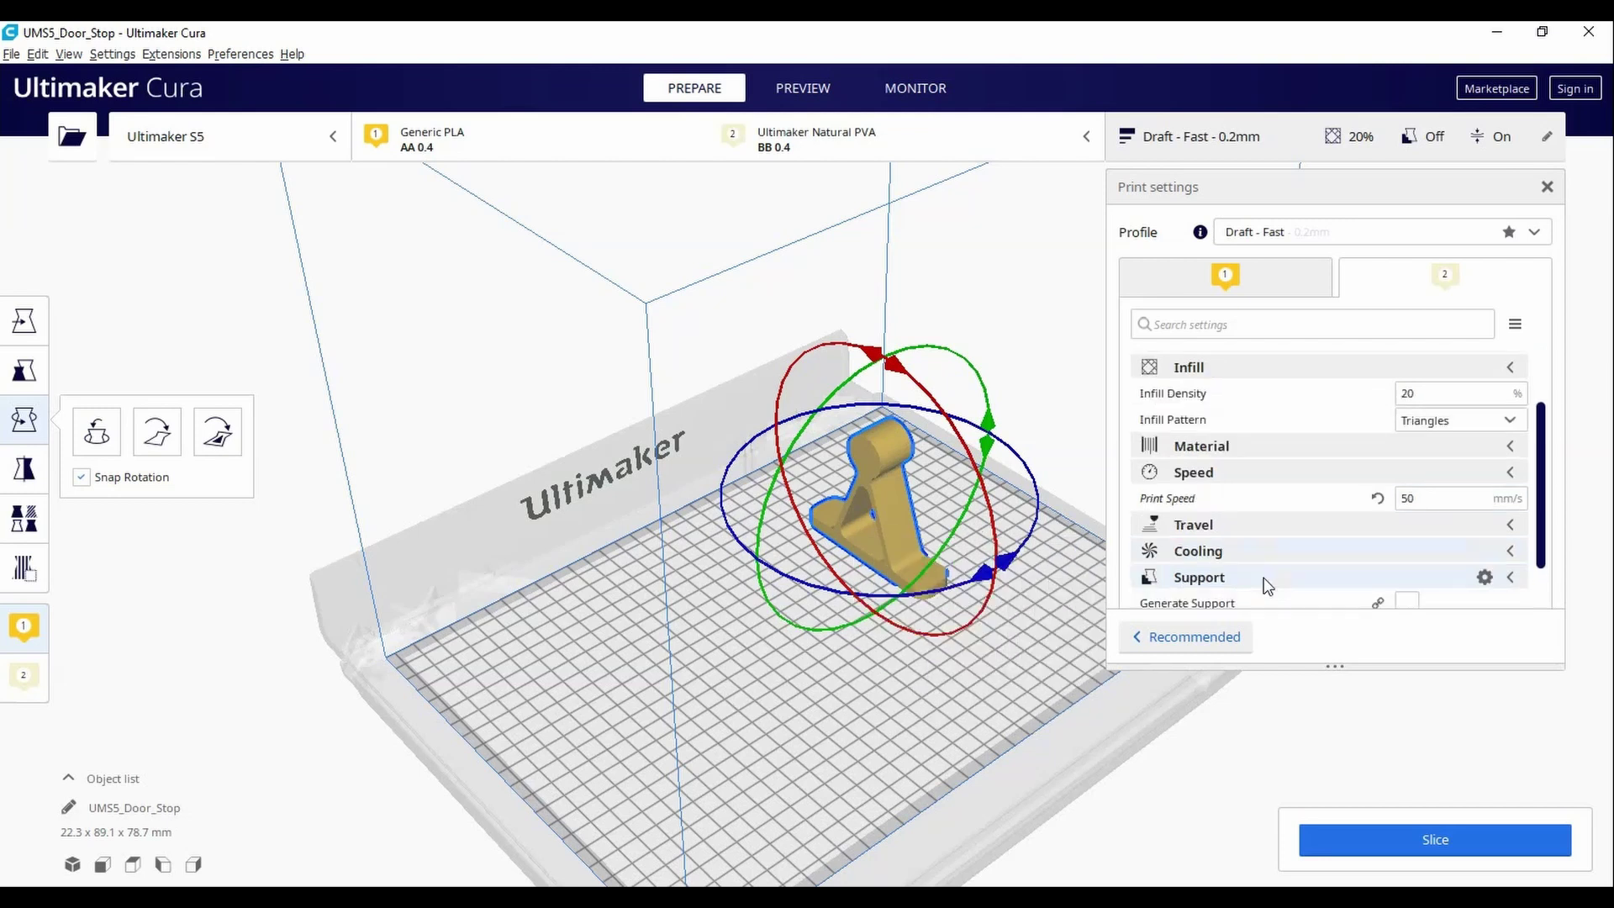
scroll(1267, 585, "down", 1)
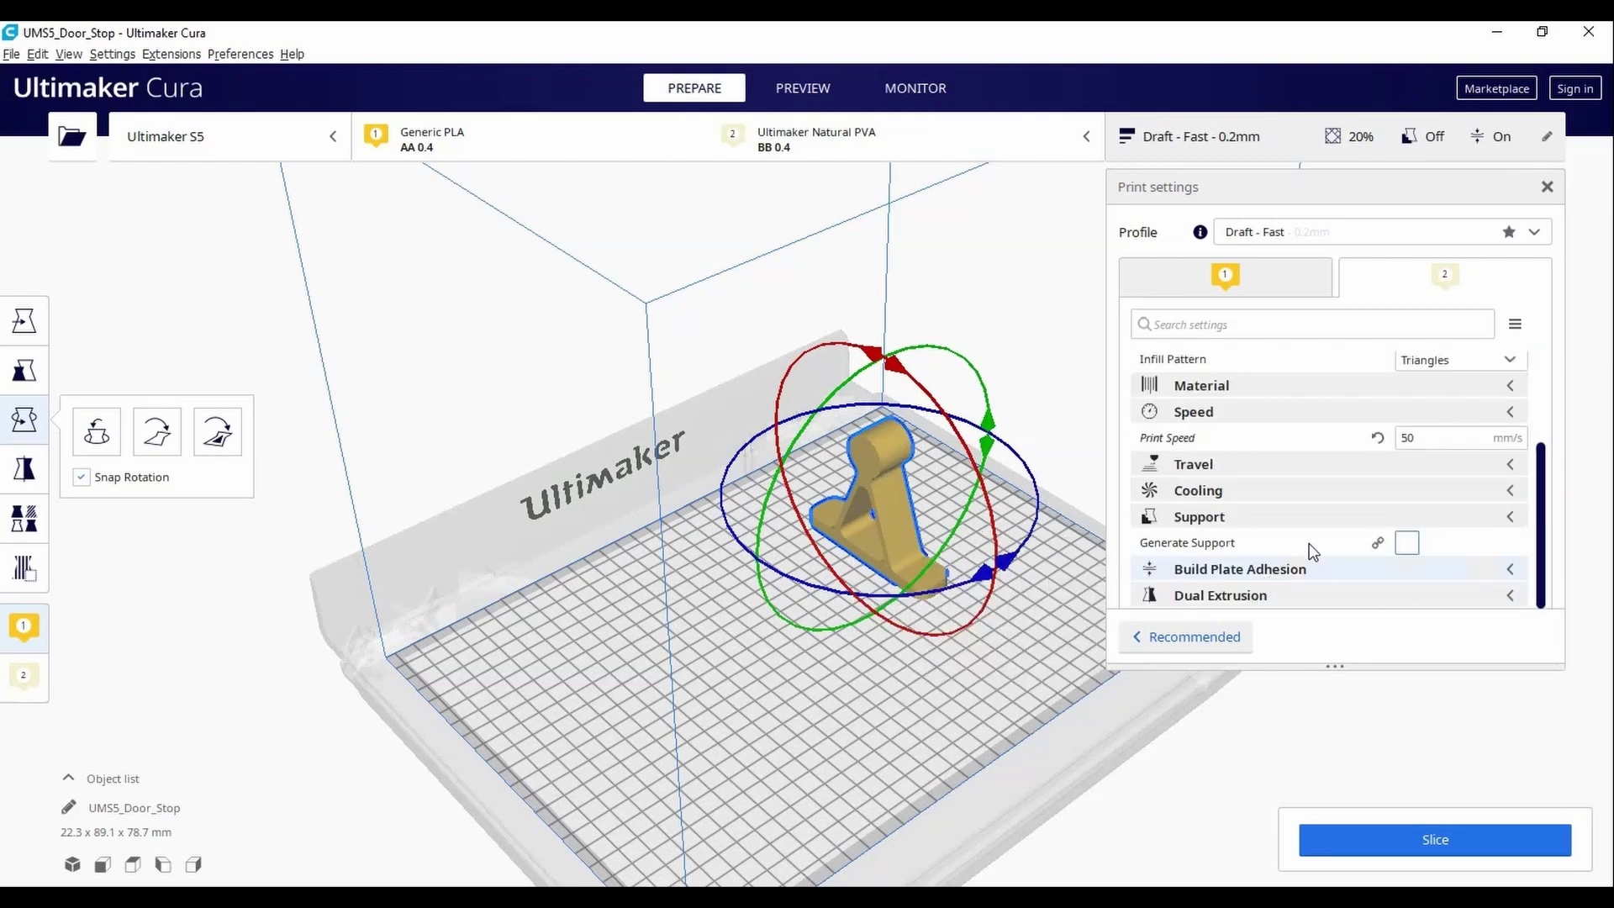
left_click(1415, 545)
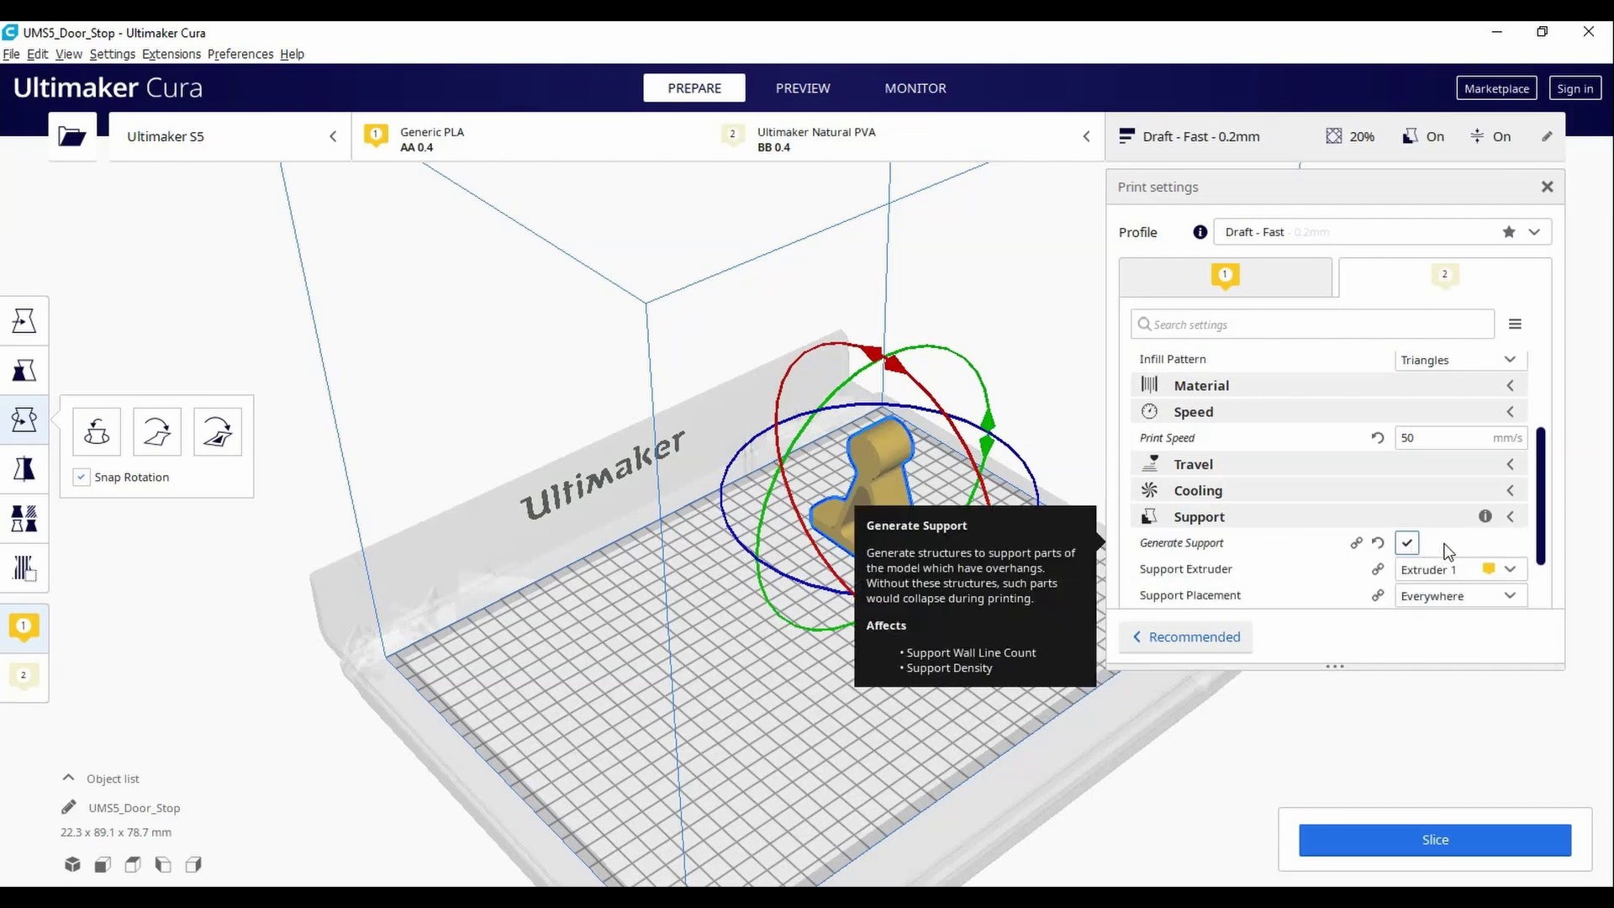
Step: Set the support extruder to Extruder 2 and open the support placement choices
scroll(1454, 548, "down", 1)
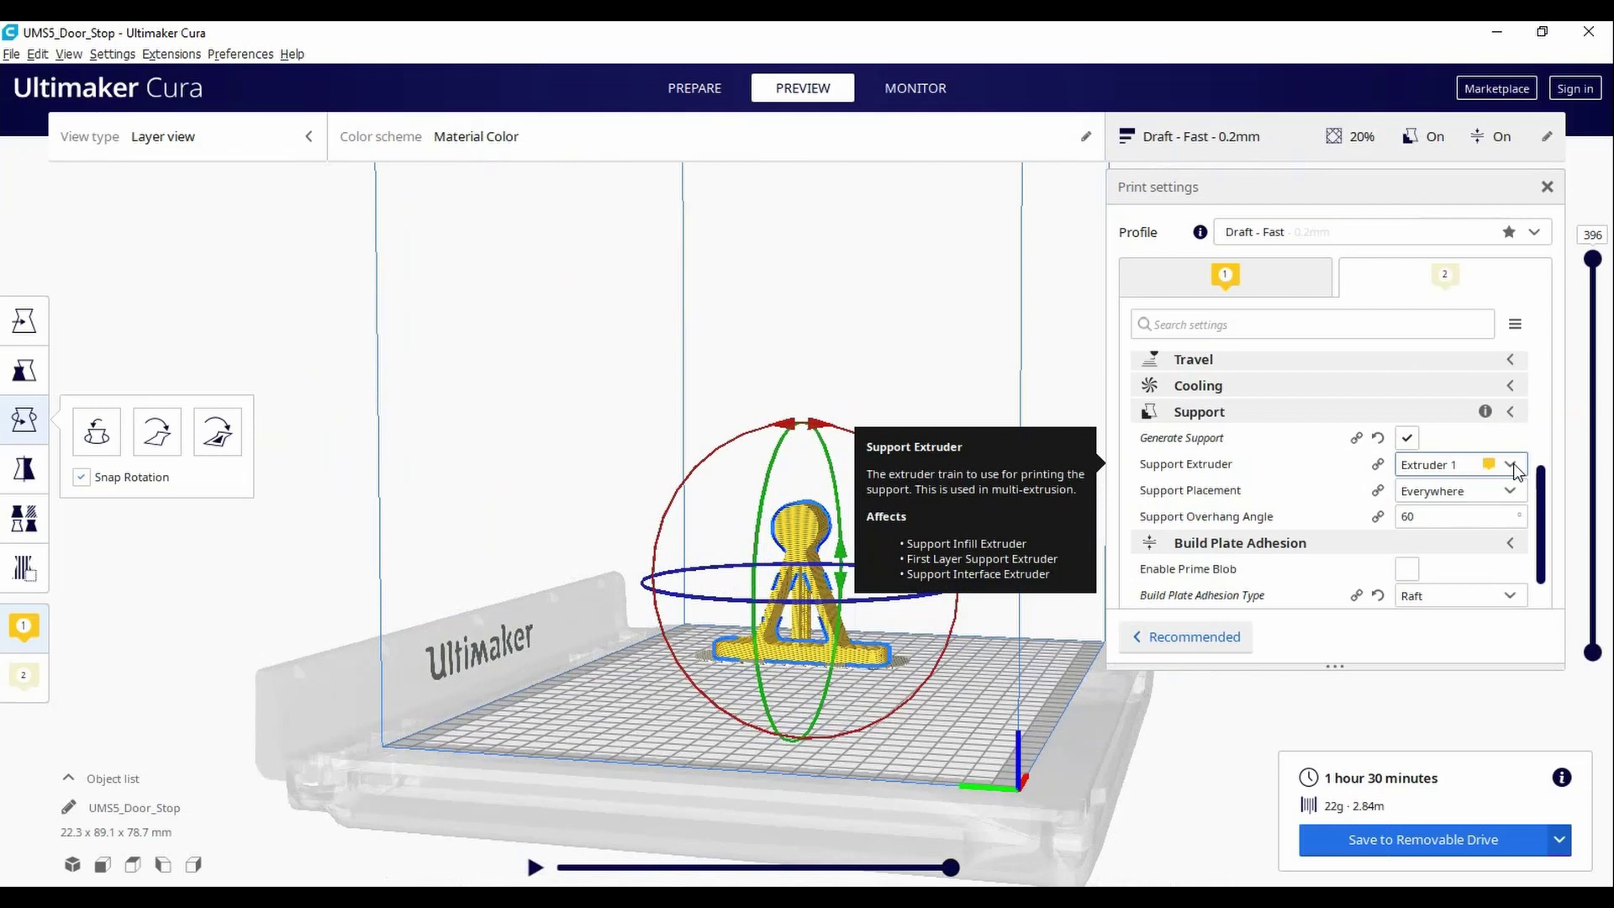
left_click(1510, 464)
left_click(1447, 512)
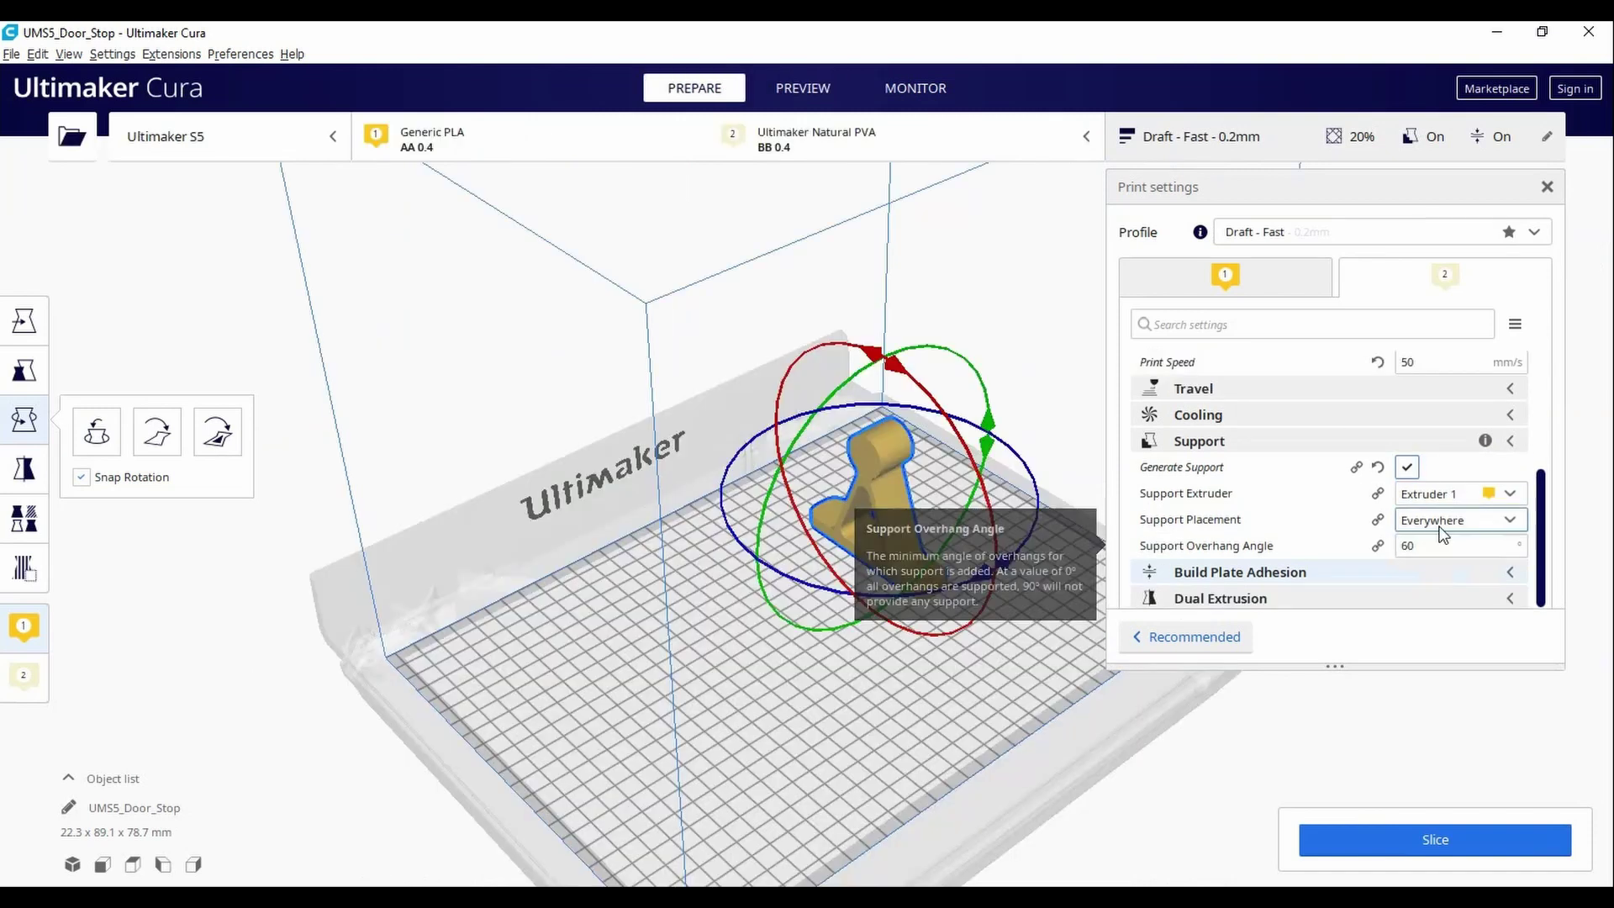
left_click(1442, 520)
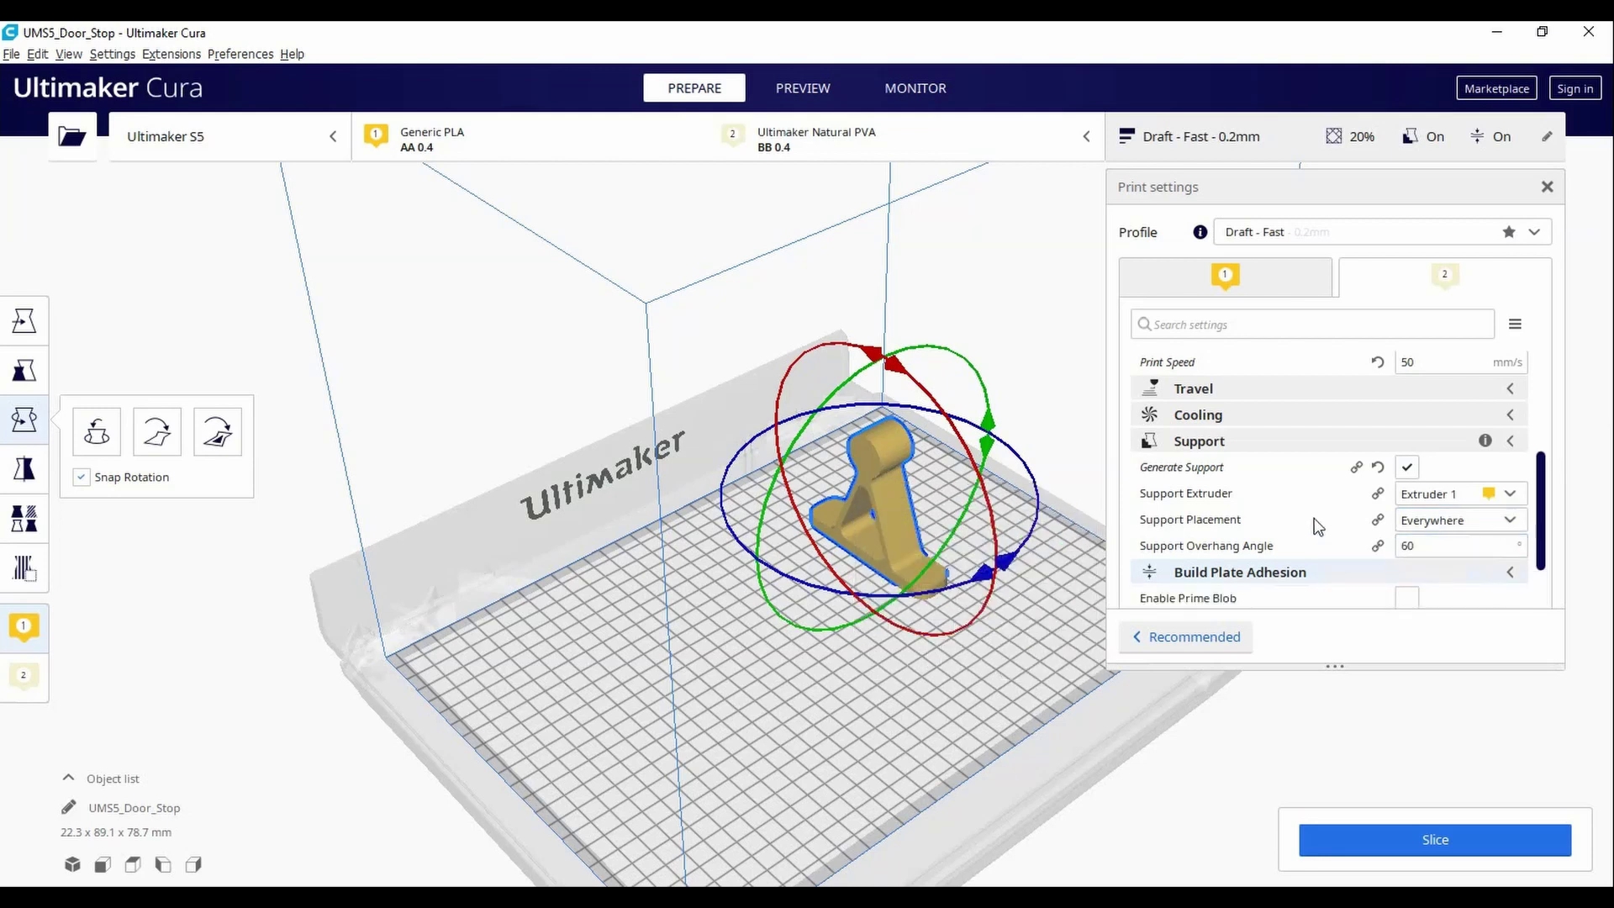
Step: Set Build Plate Adhesion Type to Raft
scroll(1316, 527, "down", 3)
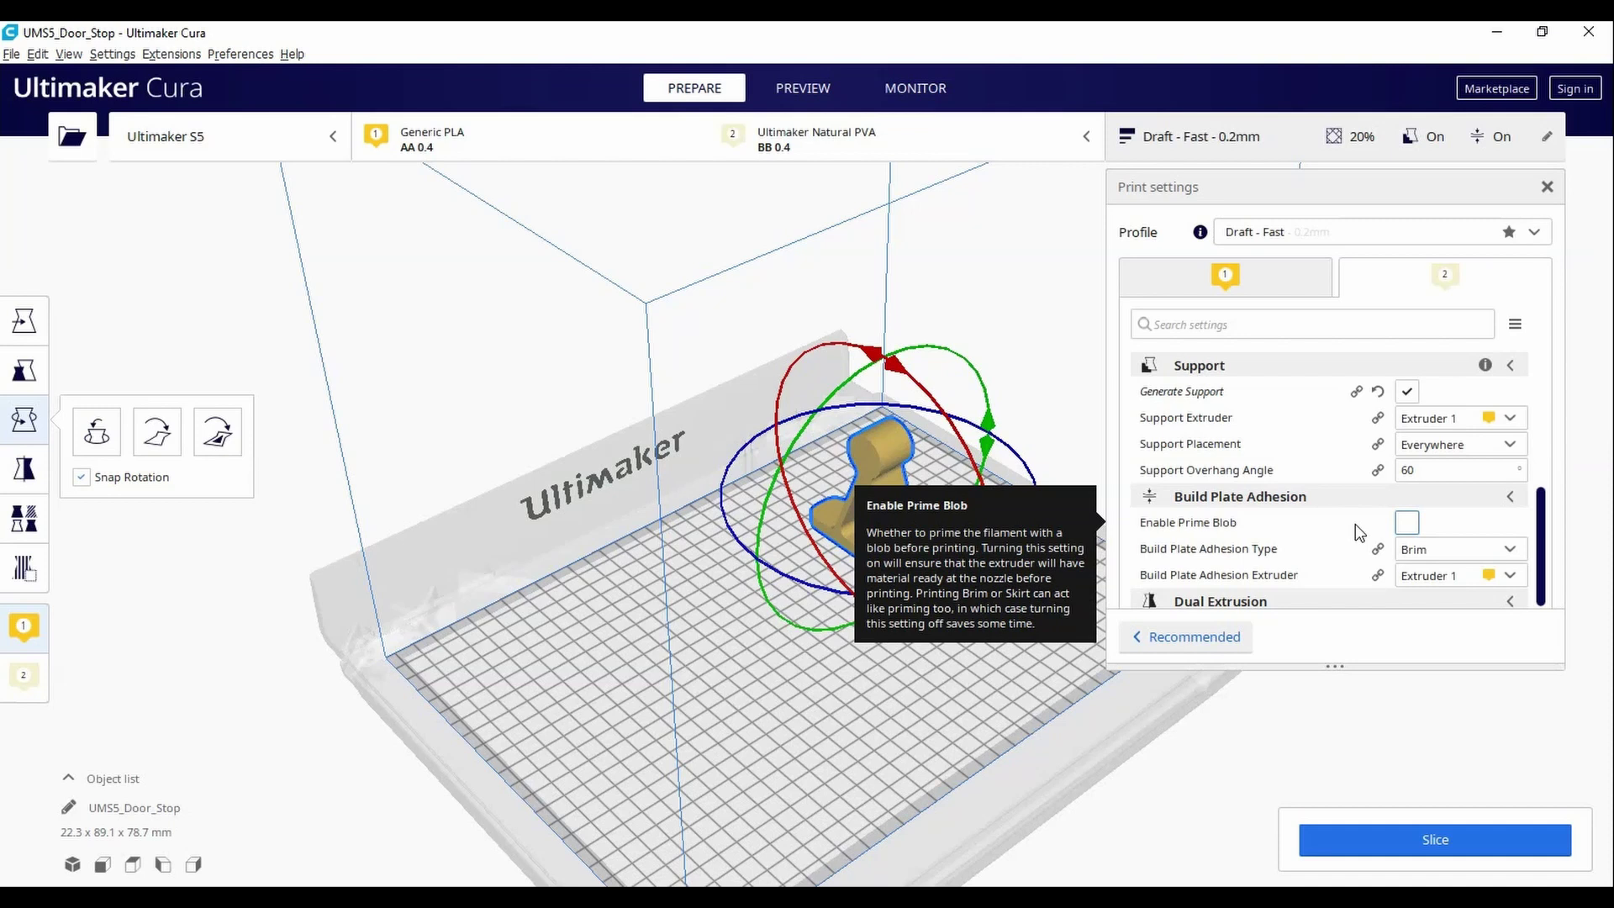
left_click(1411, 552)
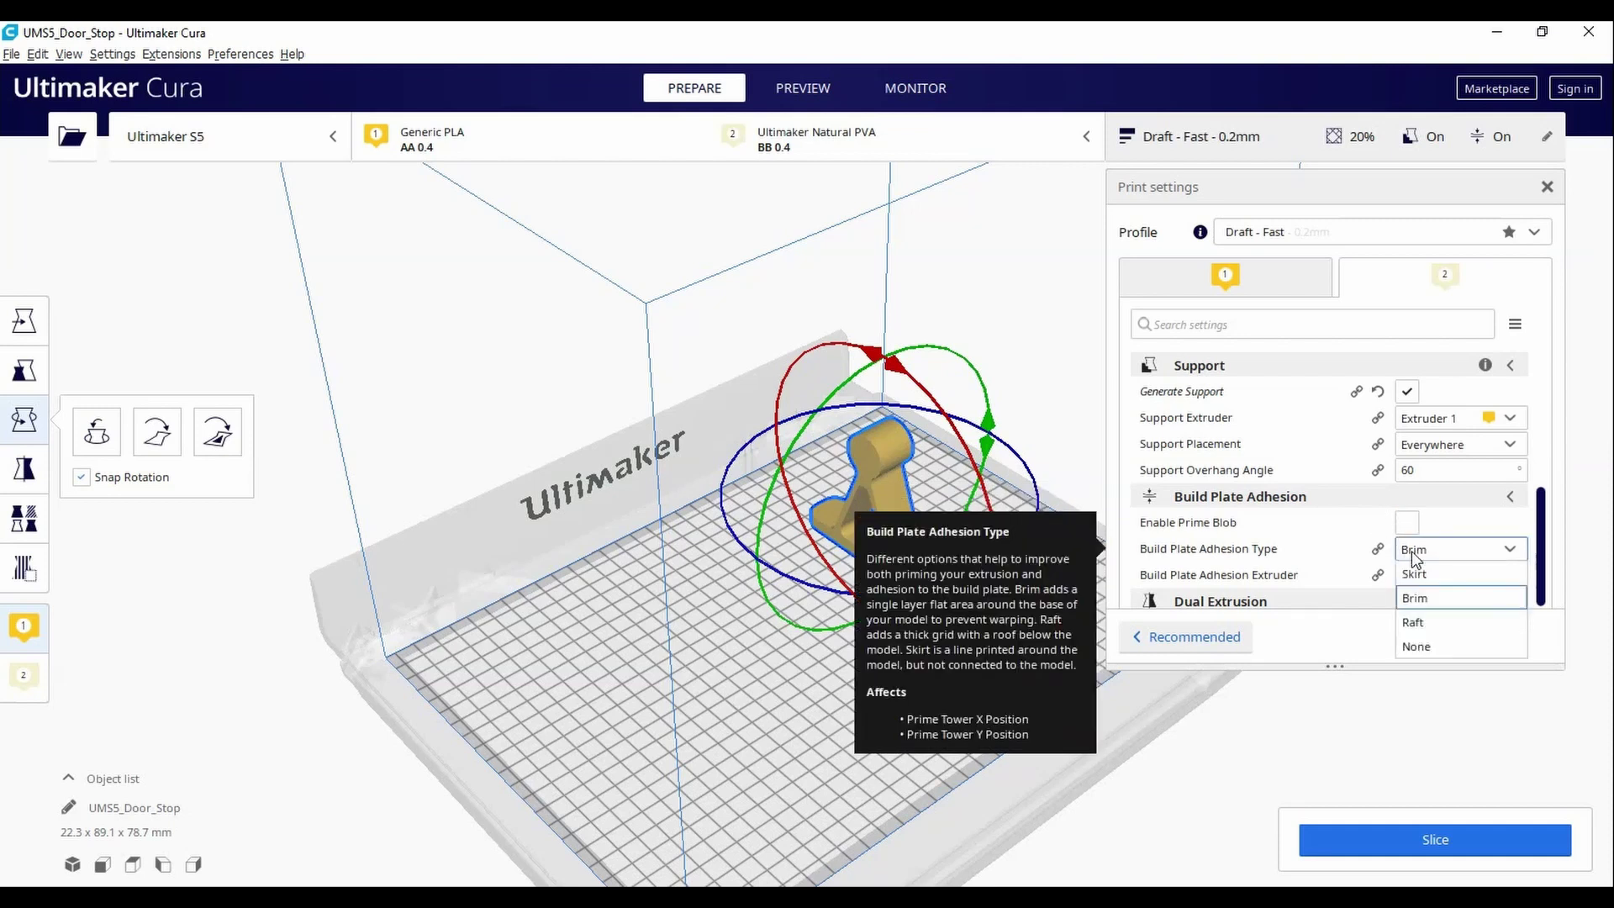
left_click(1430, 623)
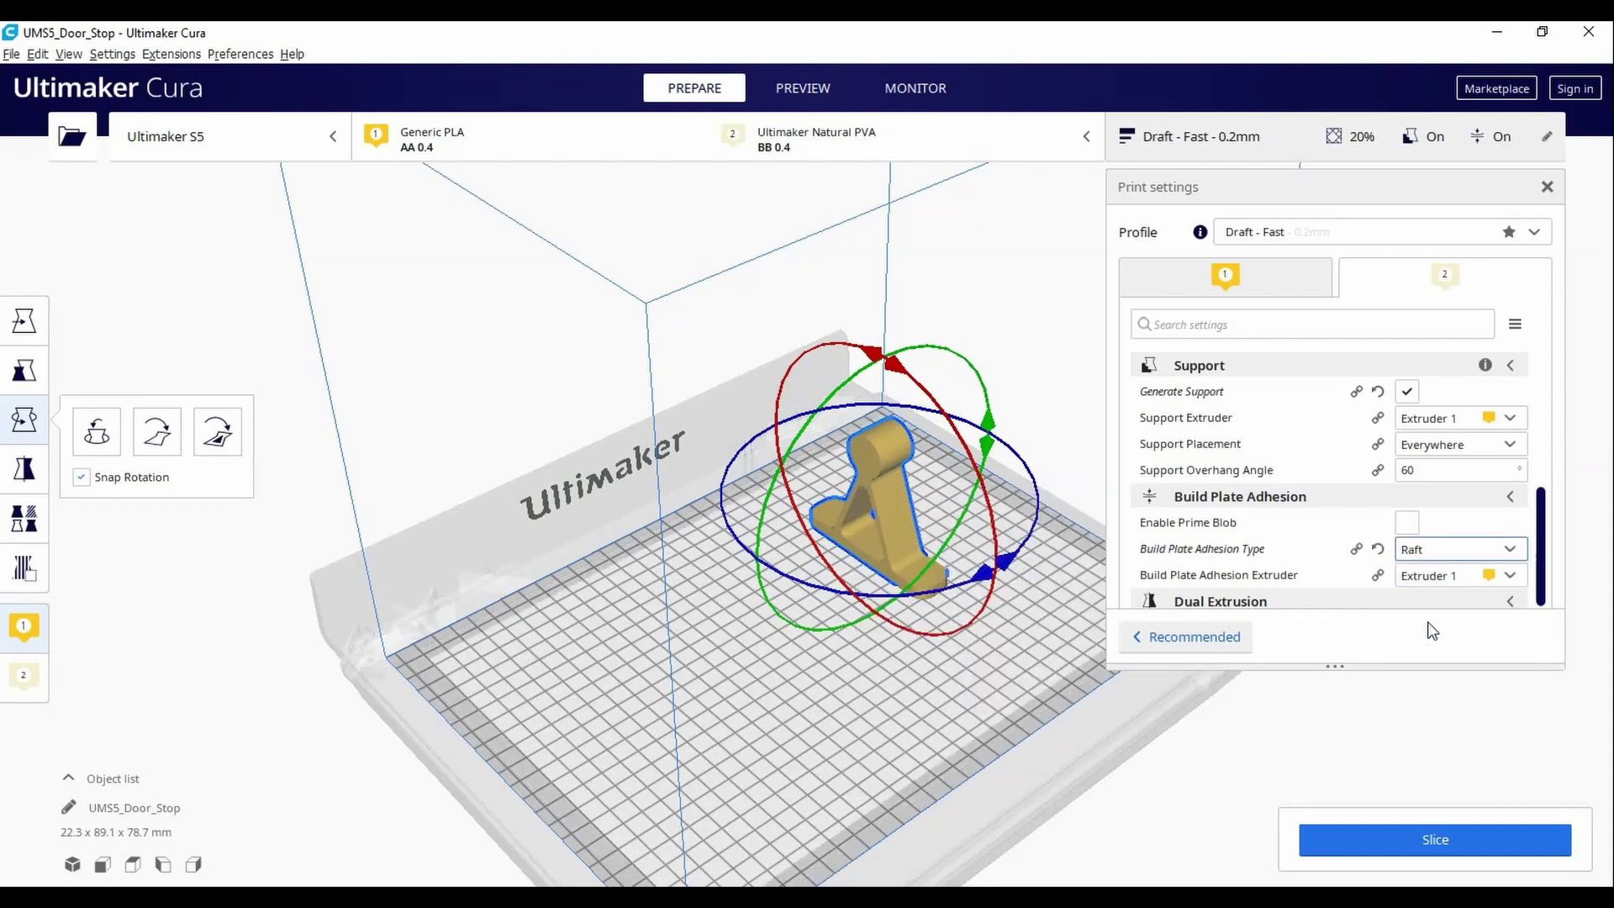
left_click(1455, 548)
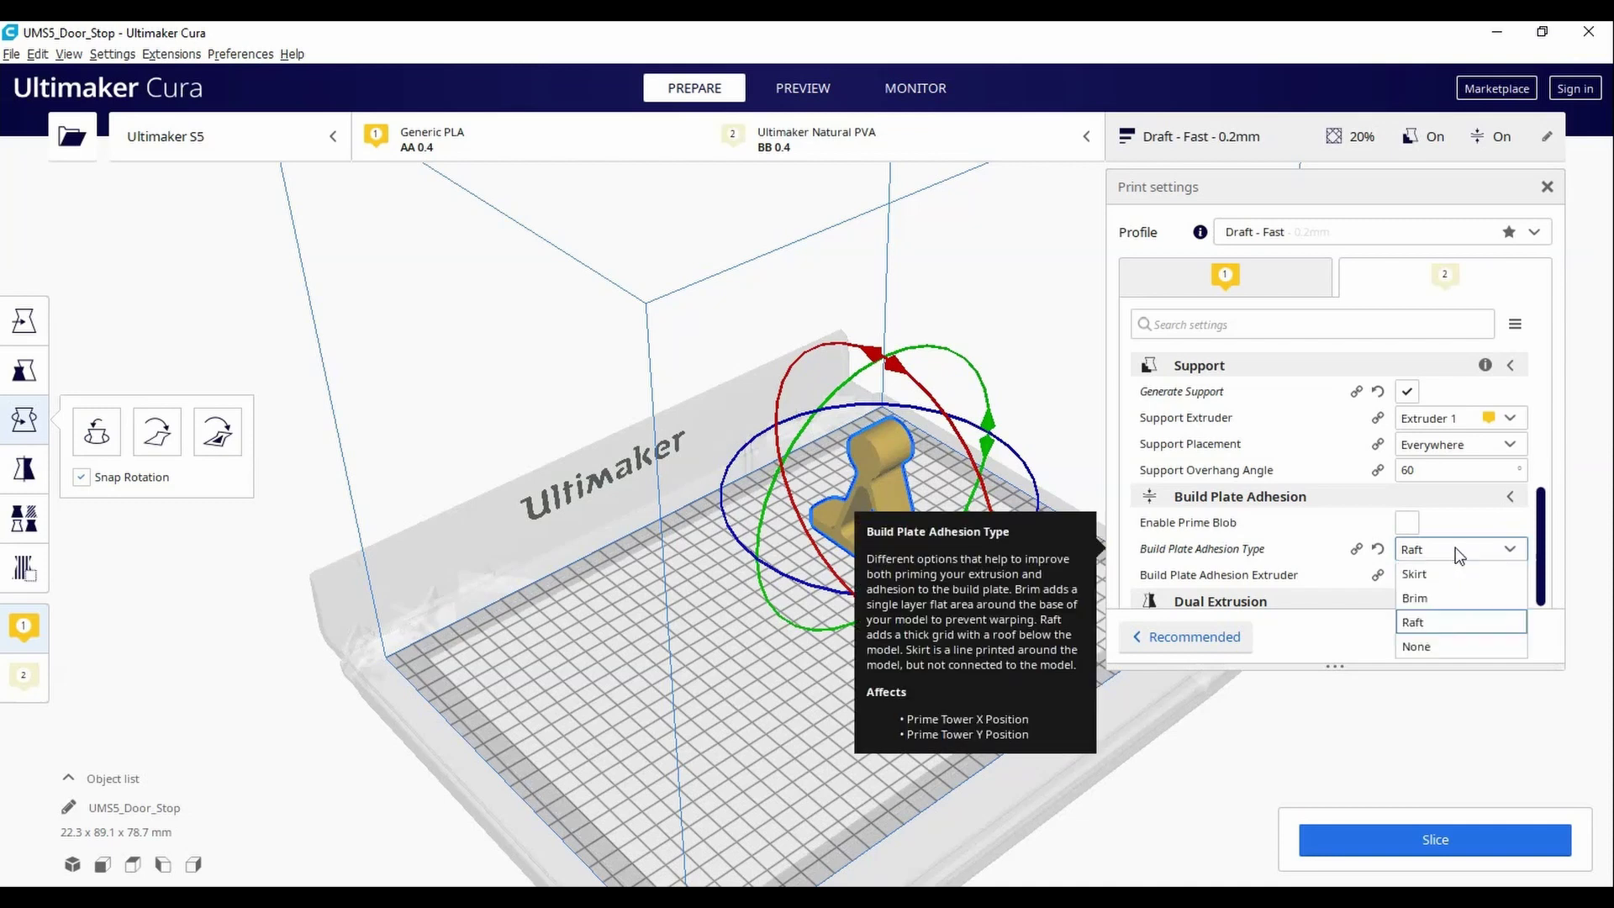
Step: Slice the door stop and orbit the layer preview (2 h 27 min, 29 g)
left_click(1435, 644)
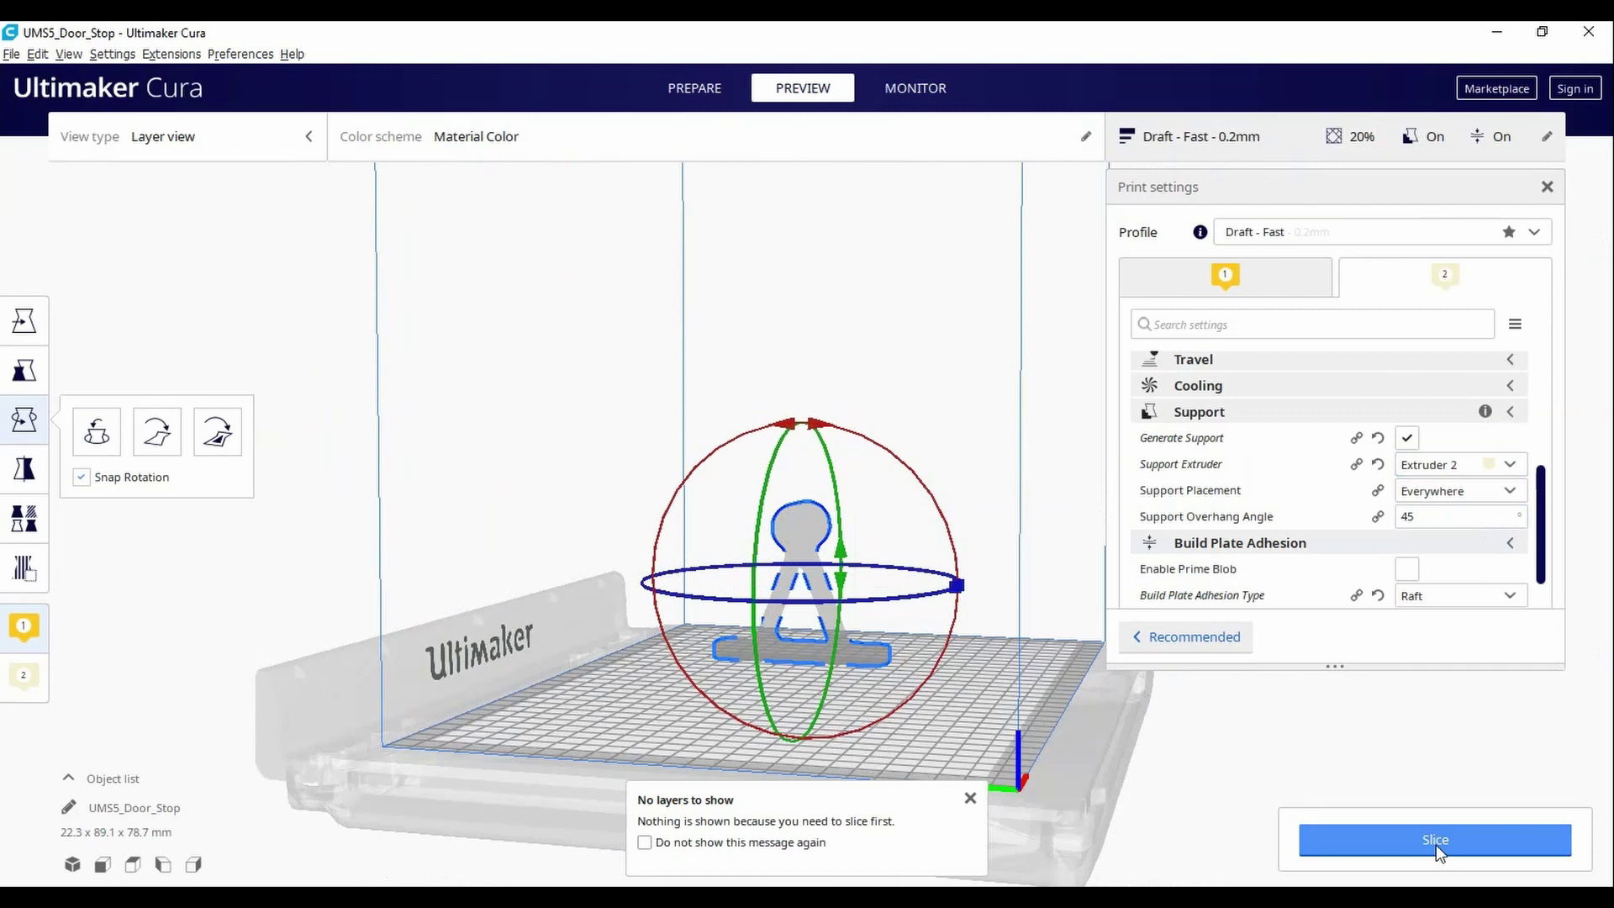
left_click(1435, 840)
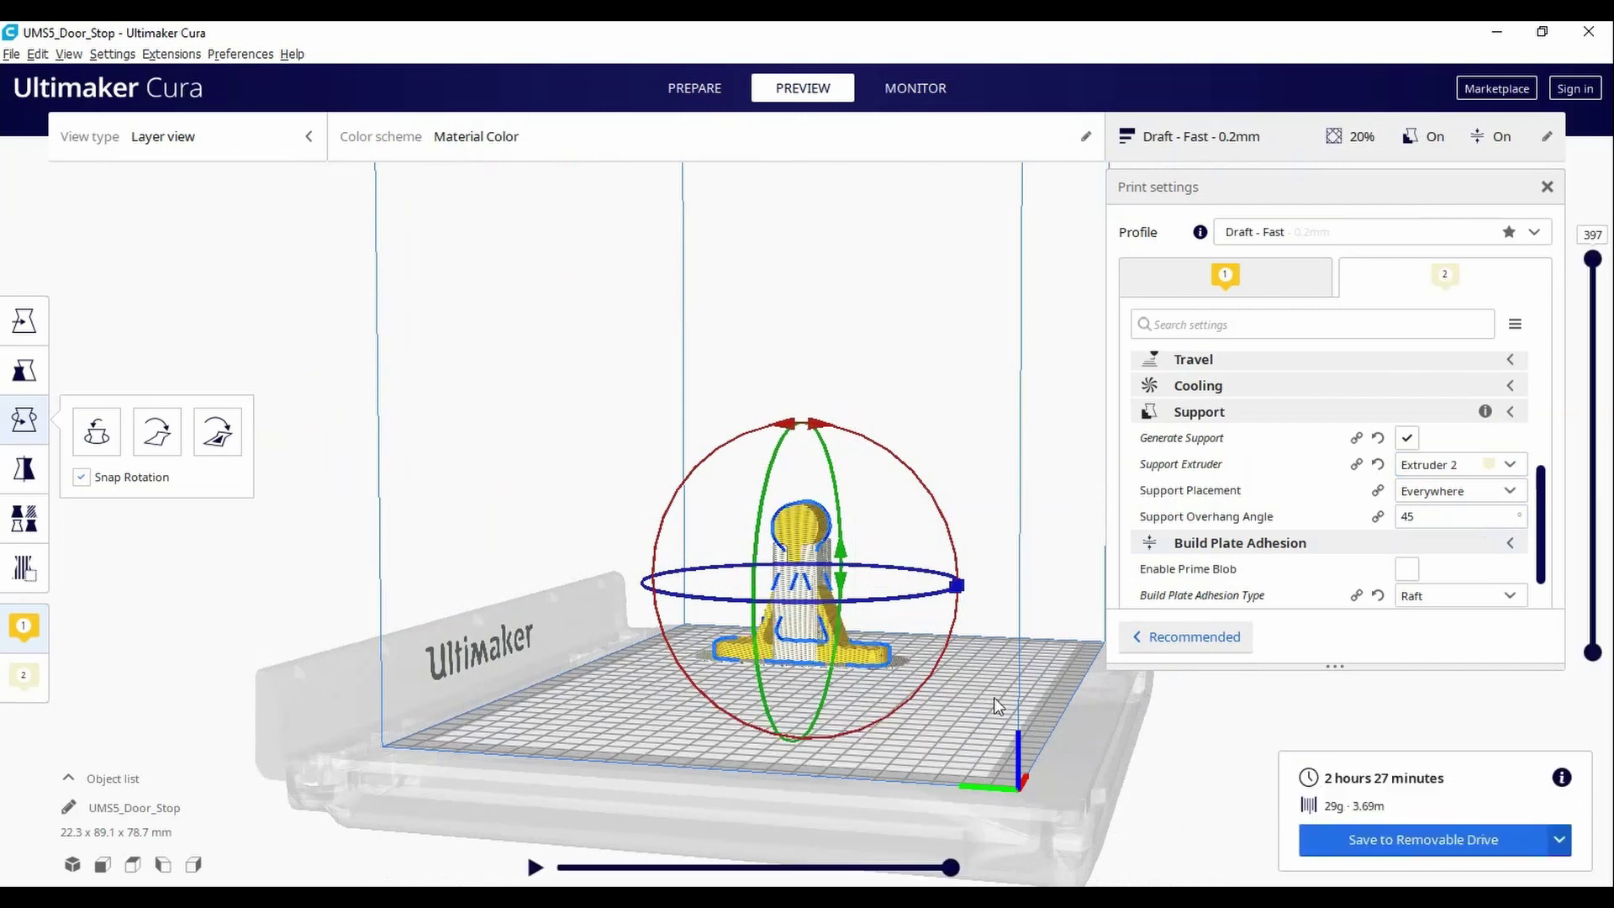
mouse_move(800, 584)
right_mouse_down()
mouse_move(836, 643)
mouse_move(897, 652)
mouse_move(961, 550)
mouse_move(976, 544)
mouse_move(1012, 588)
mouse_move(903, 582)
right_mouse_up()
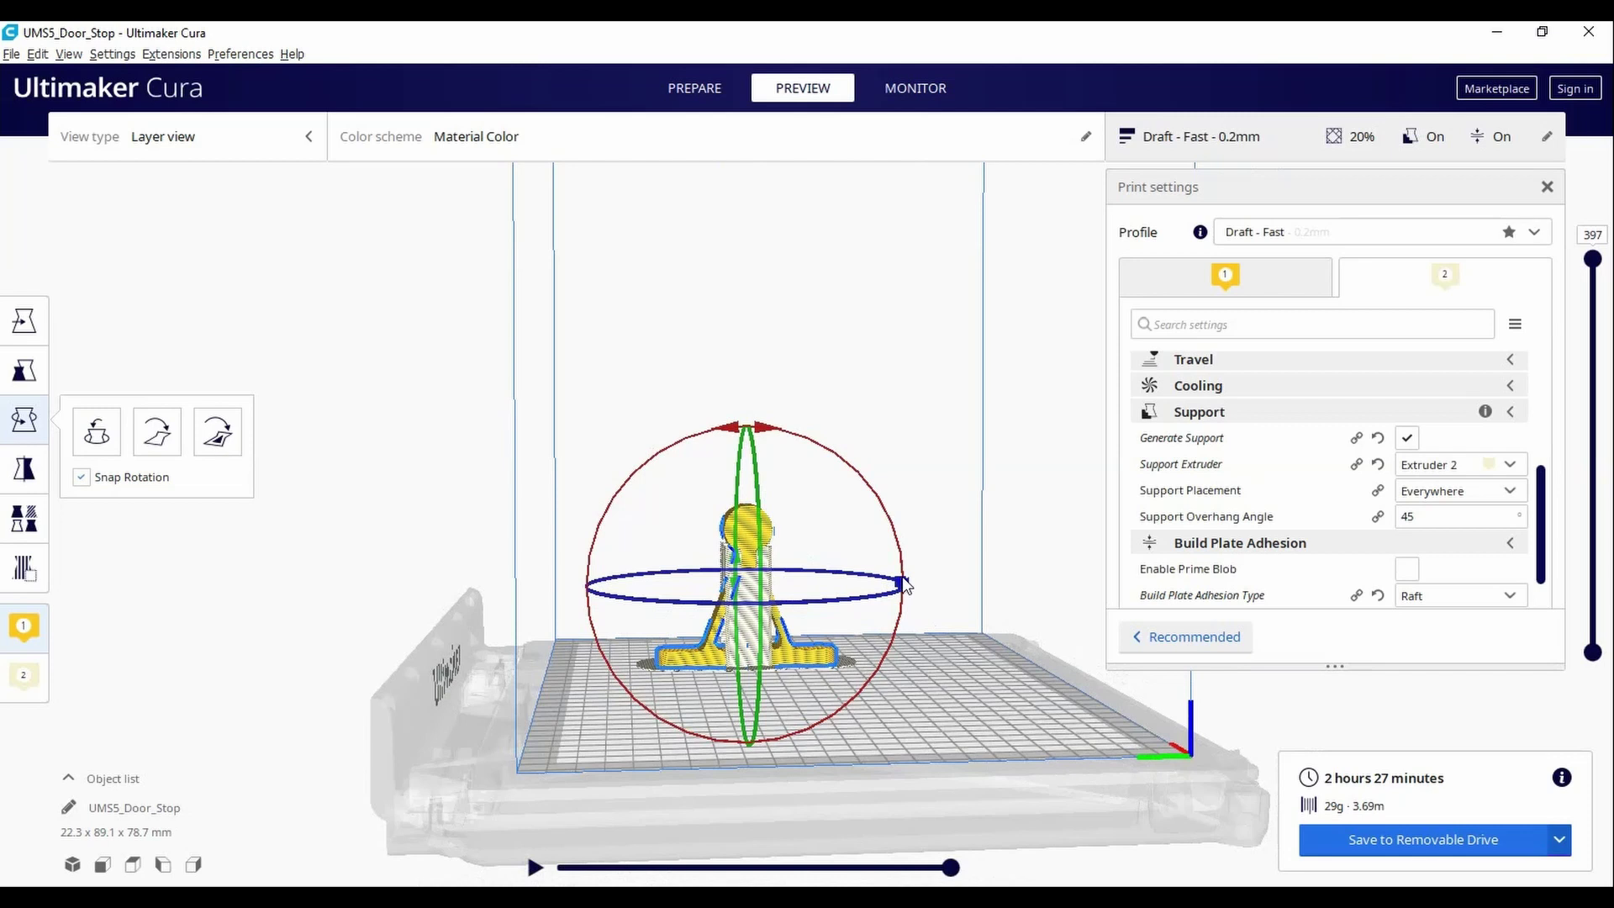
right_click_drag(921, 580, 774, 592)
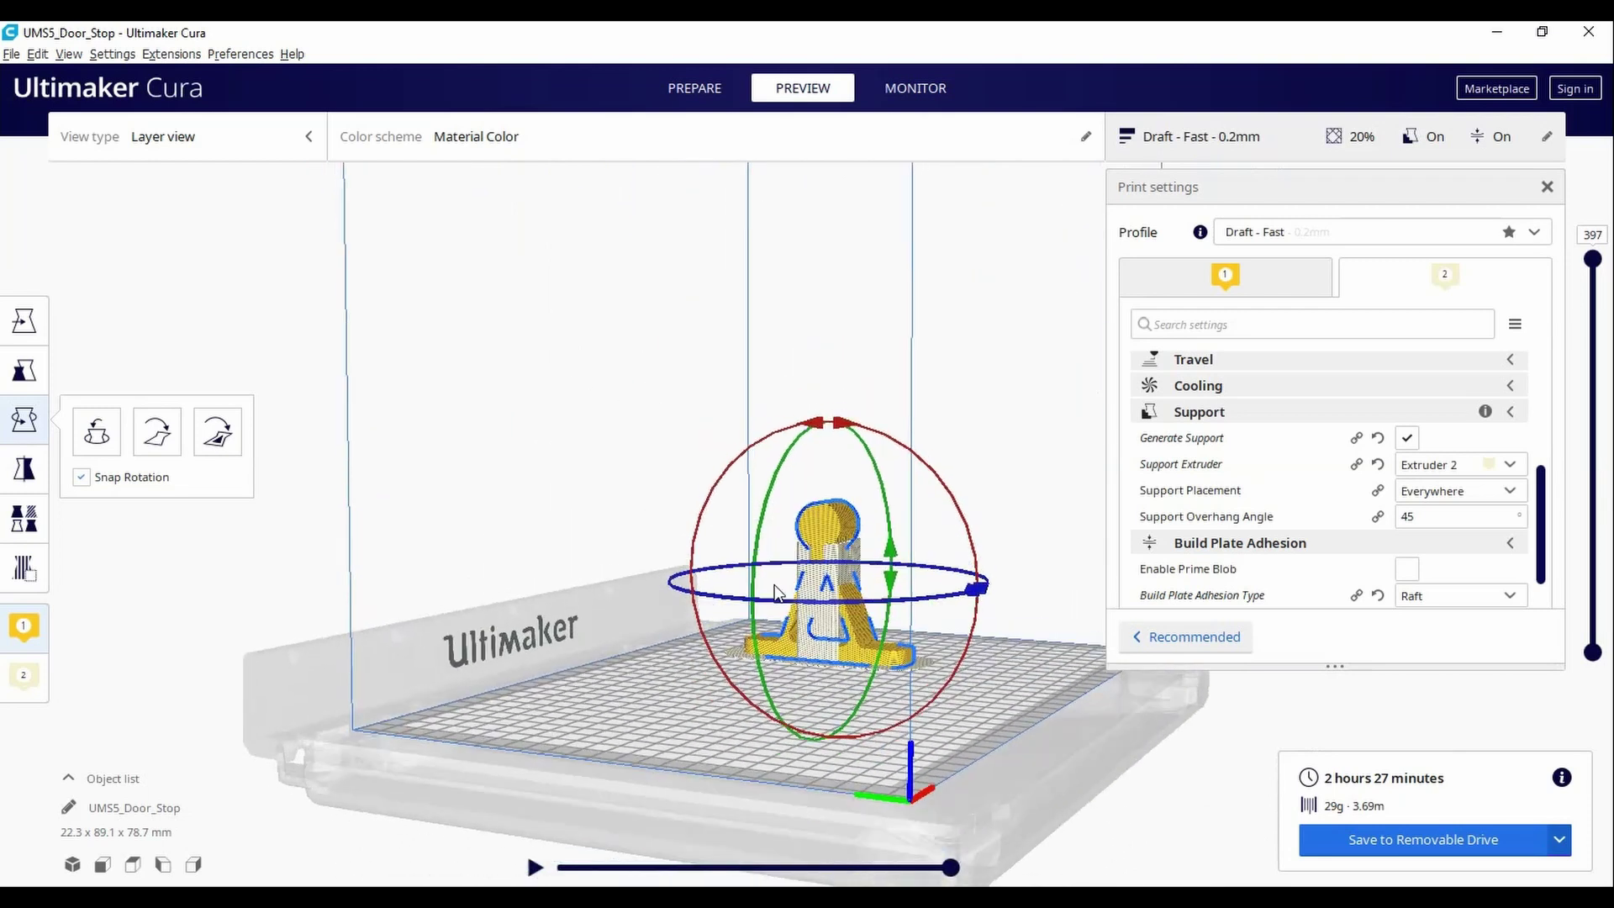
Step: Save UMS5_Door_Stop.ufp to the Verbatim (E:) drive and eject it
left_click(1380, 846)
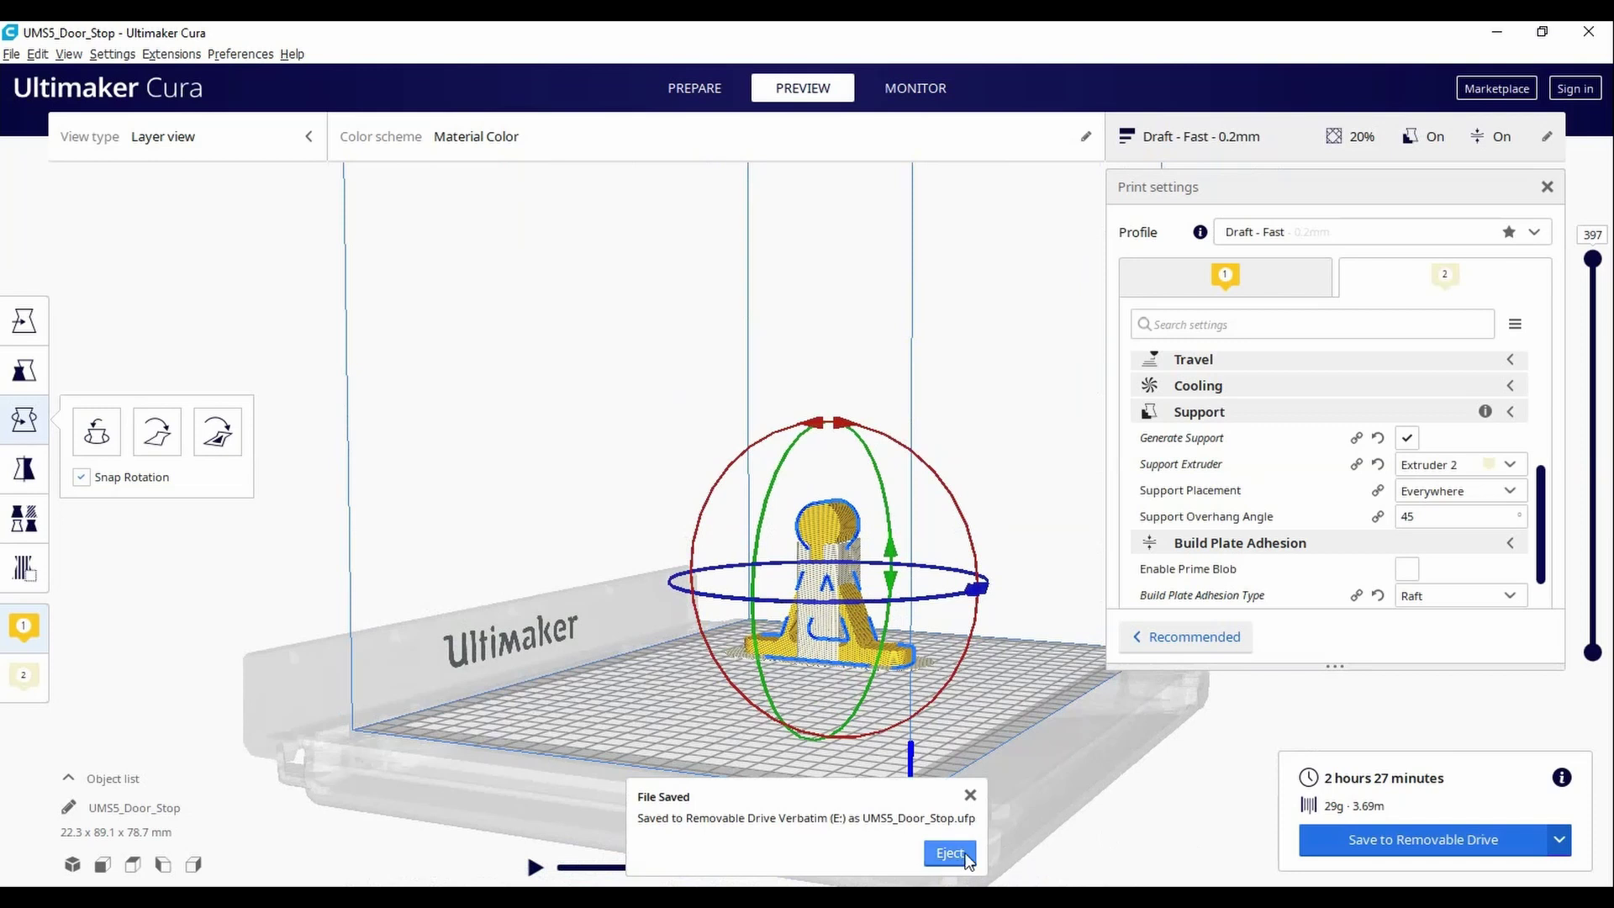
left_click(965, 856)
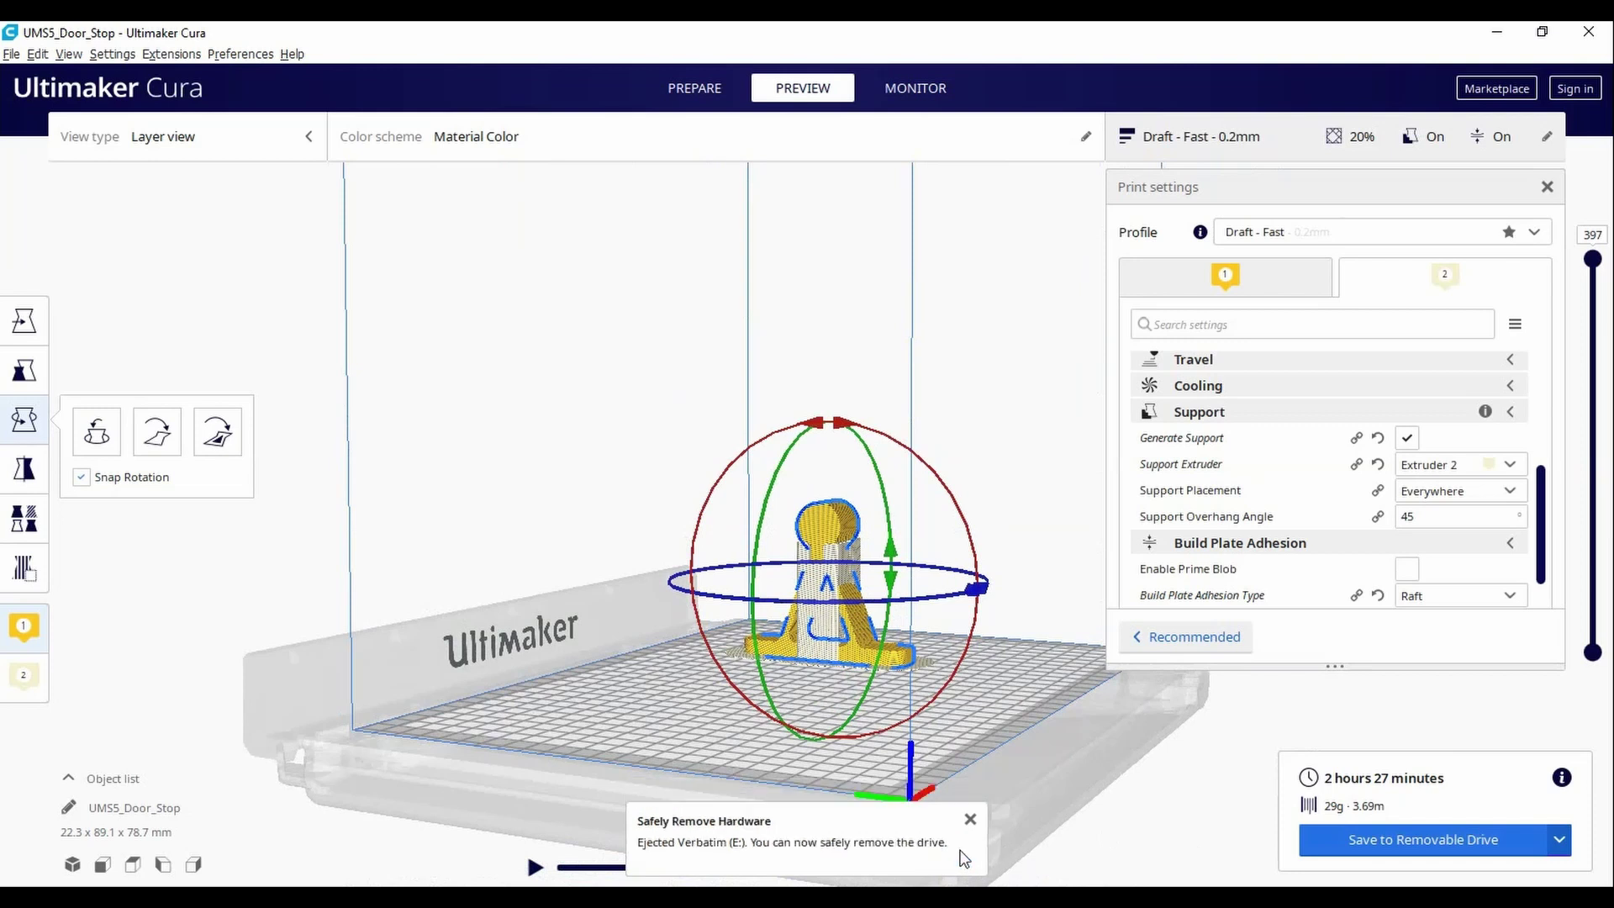